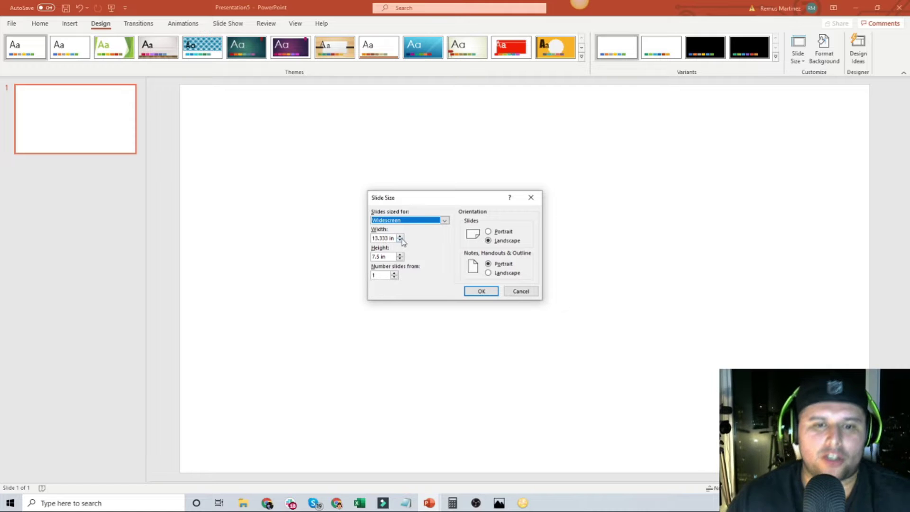
Switch to Chrome and examine the bleed, text and barcode requirements on the Create a Paperback Cover help page
click(266, 506)
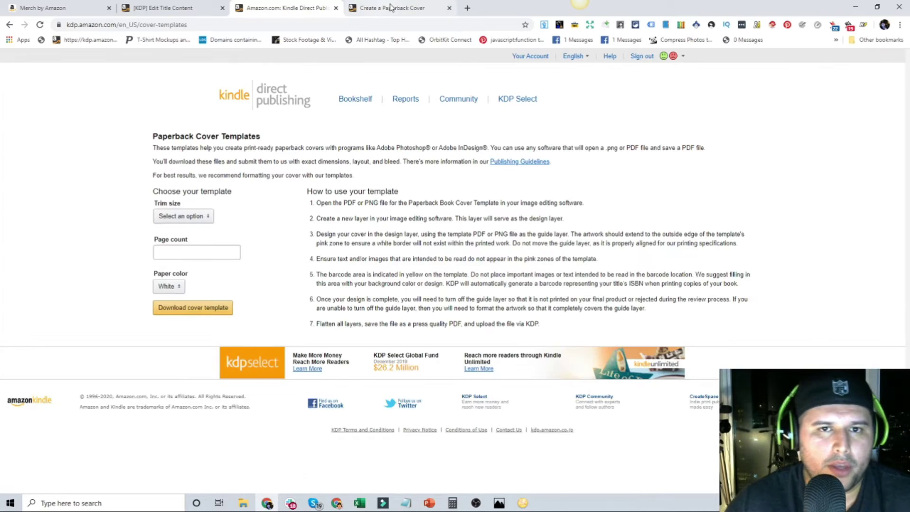
click(406, 13)
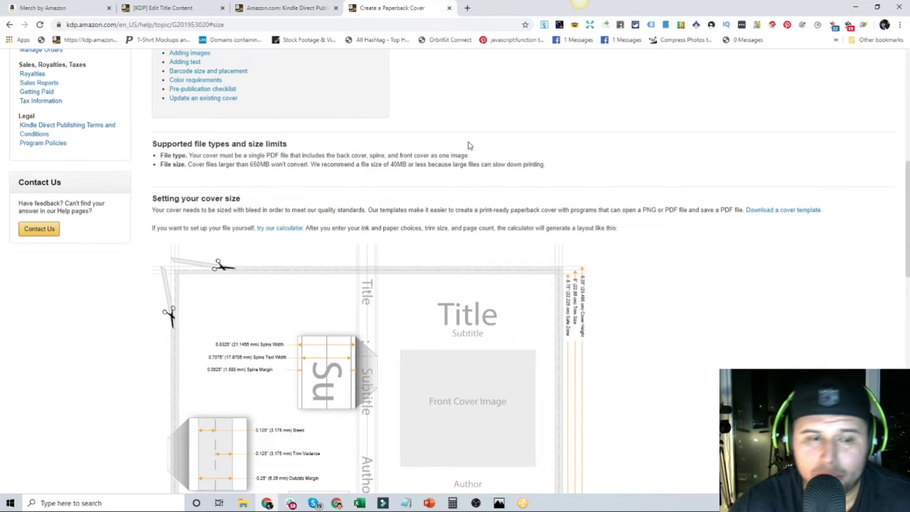
scroll(466, 133, down, 8)
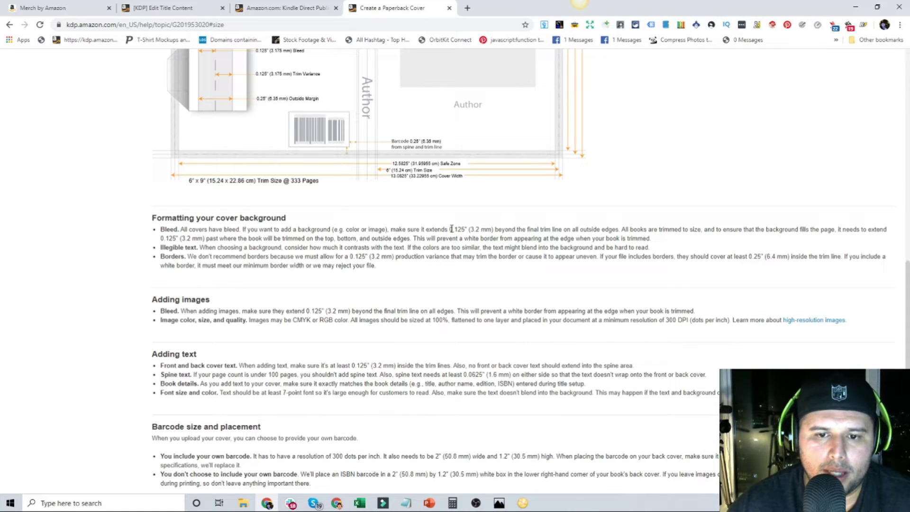
drag(448, 230, 465, 229)
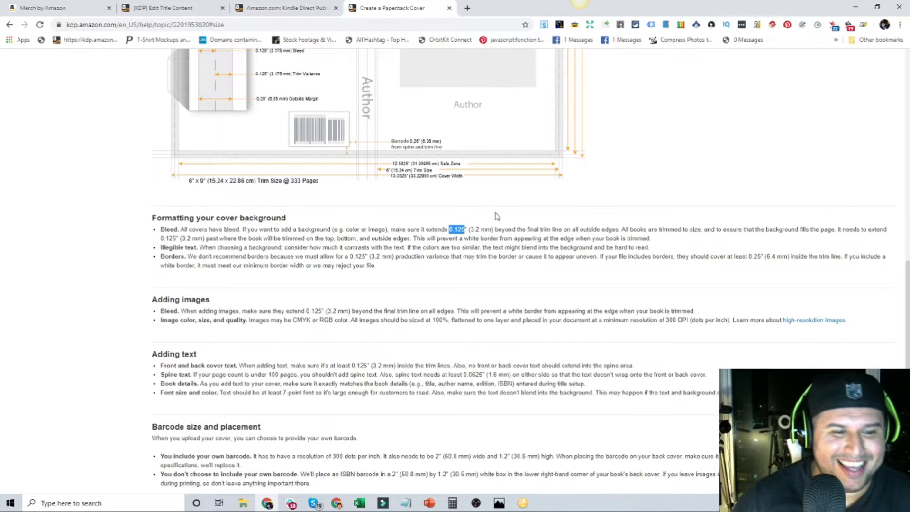
drag(153, 355, 196, 355)
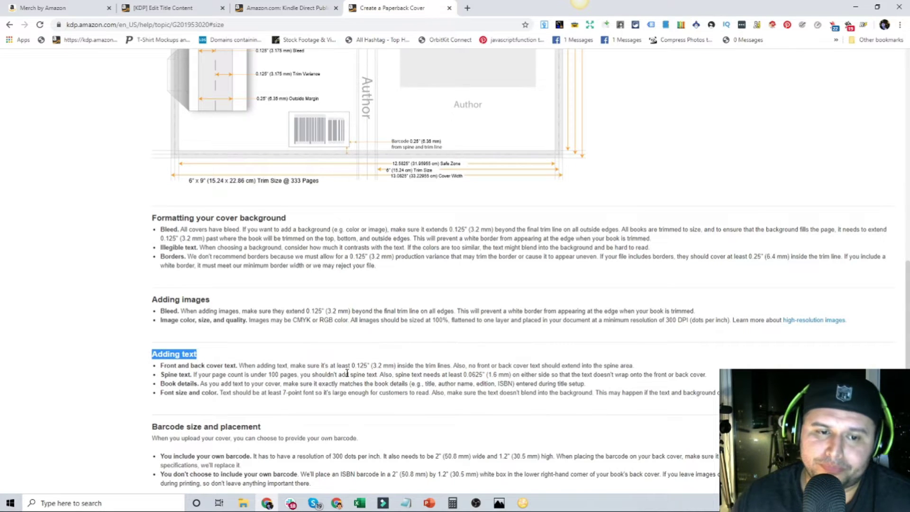
scroll(408, 404, down, 1)
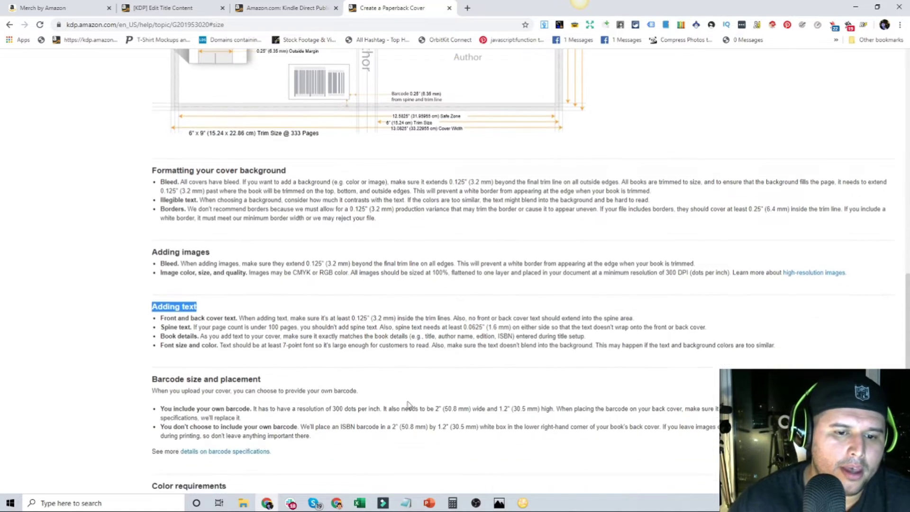
scroll(413, 380, up, 13)
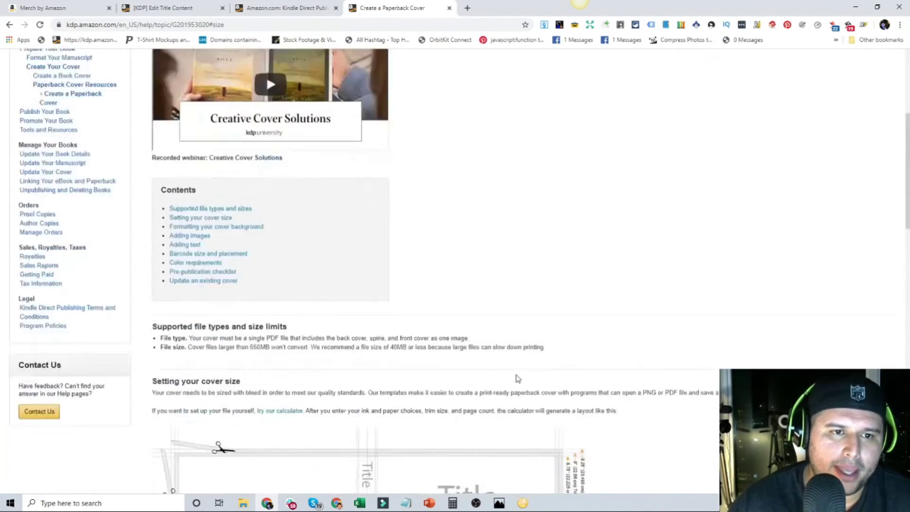
scroll(518, 378, down, 13)
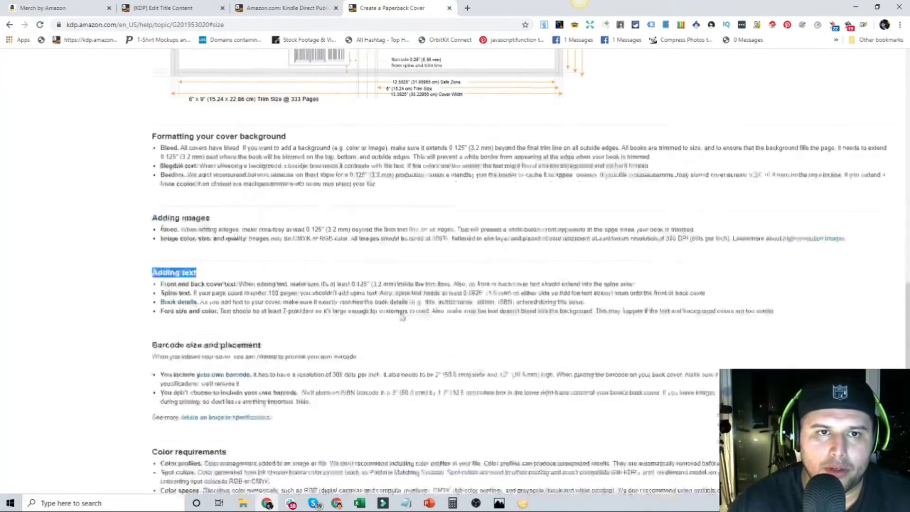
On the Paperback Cover Templates page, set the trim size to 6 x 9 in and the page count to 150
click(287, 8)
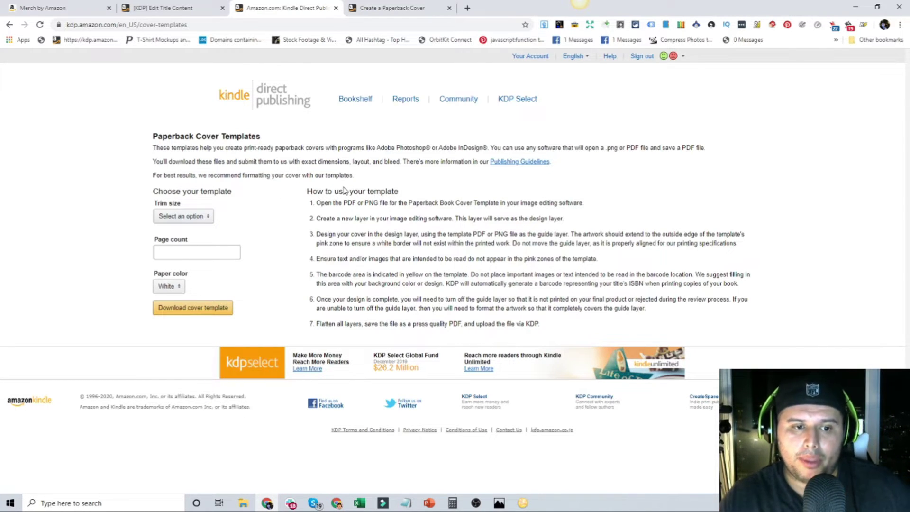
click(217, 252)
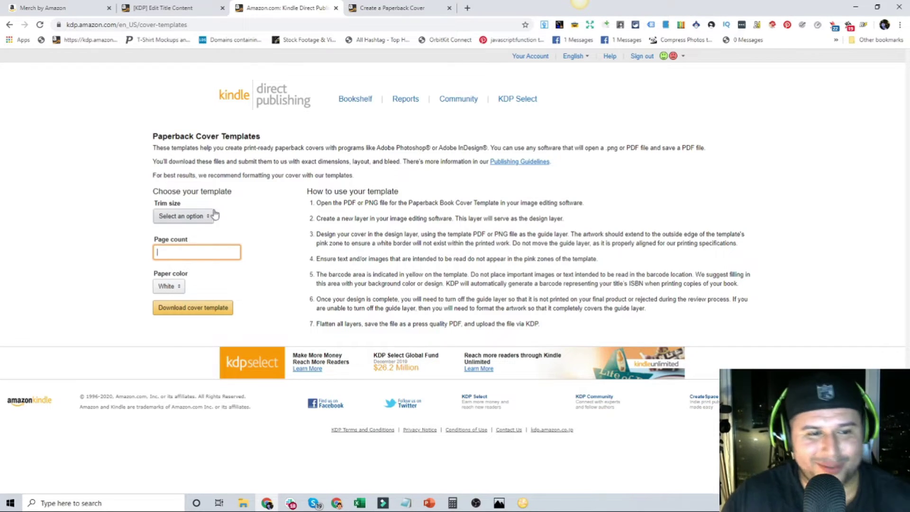
click(208, 217)
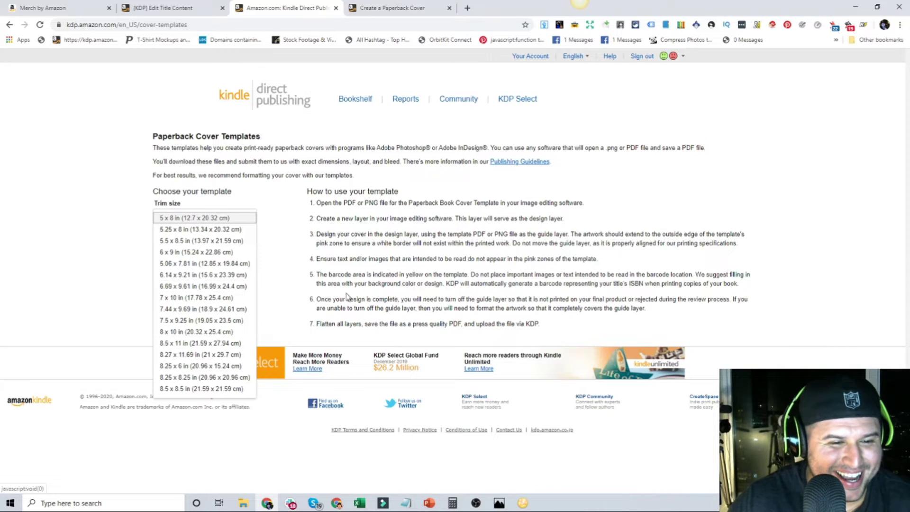
click(207, 251)
key(Tab)
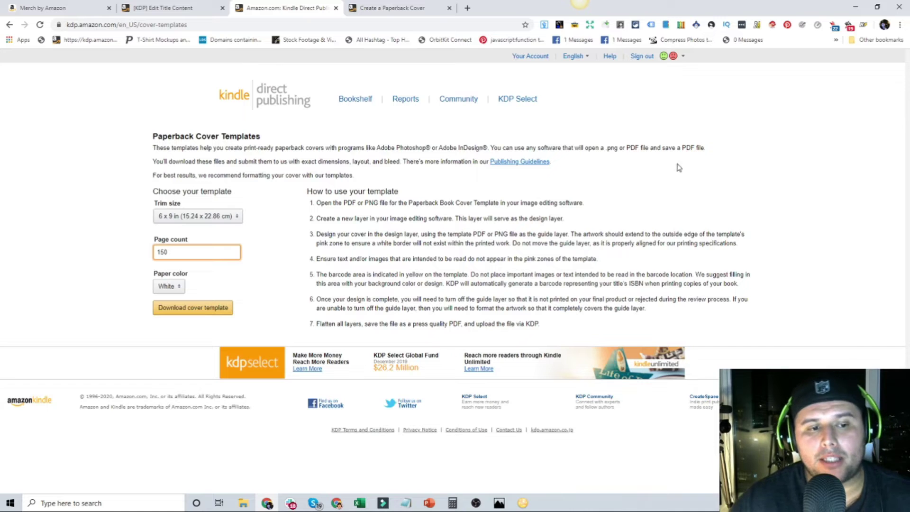
click(301, 237)
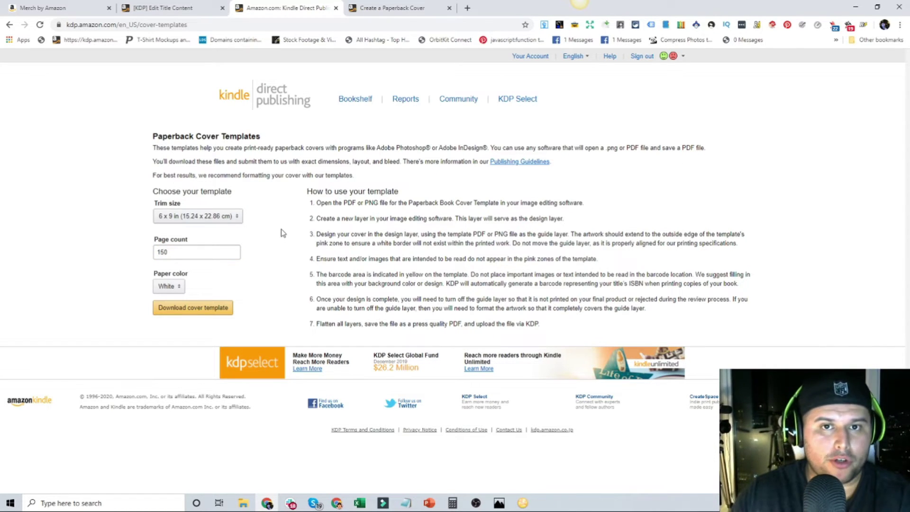
click(200, 252)
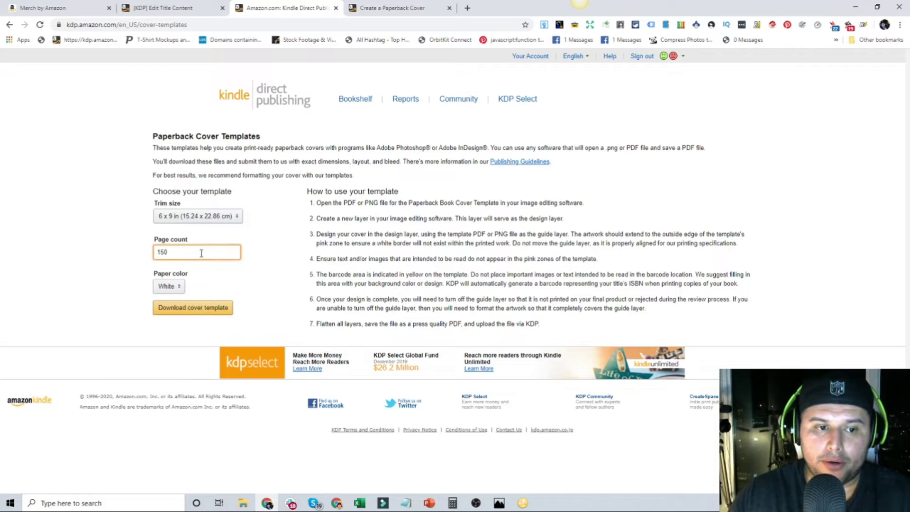
Choose White as the paper color and download the cover template
click(176, 287)
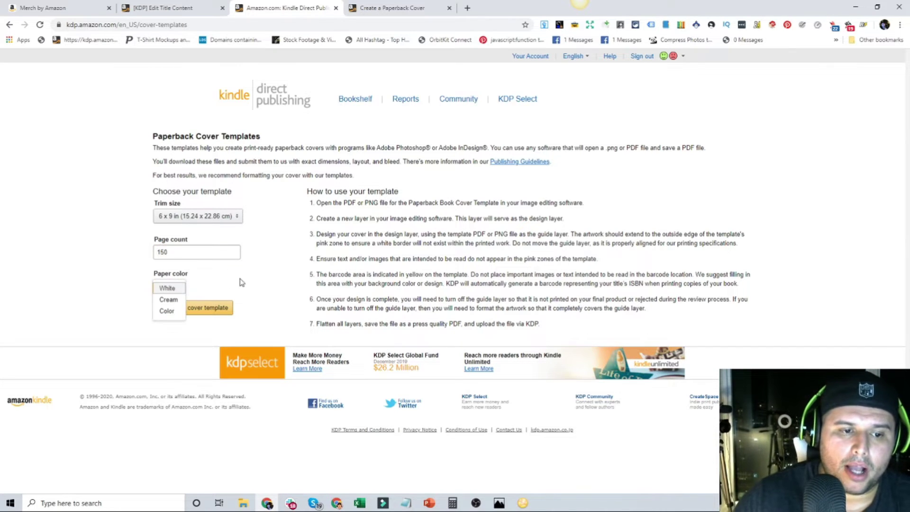
click(167, 288)
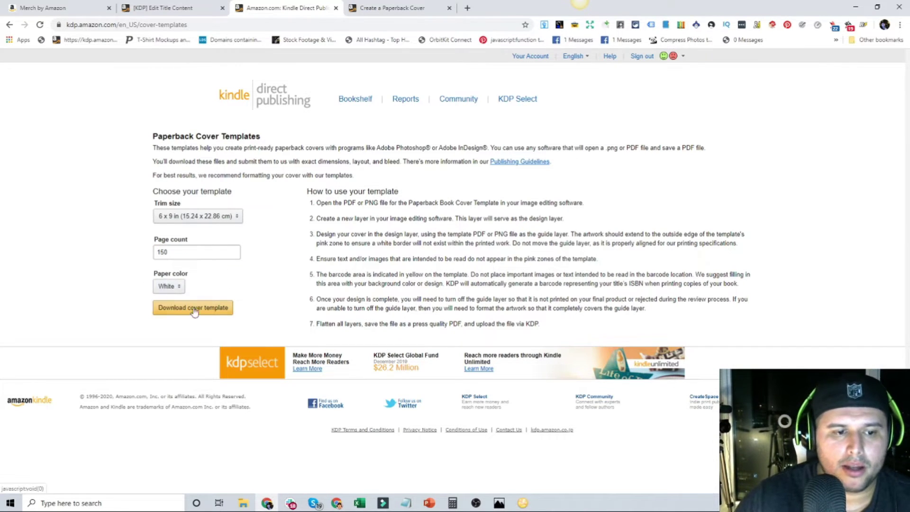
click(211, 308)
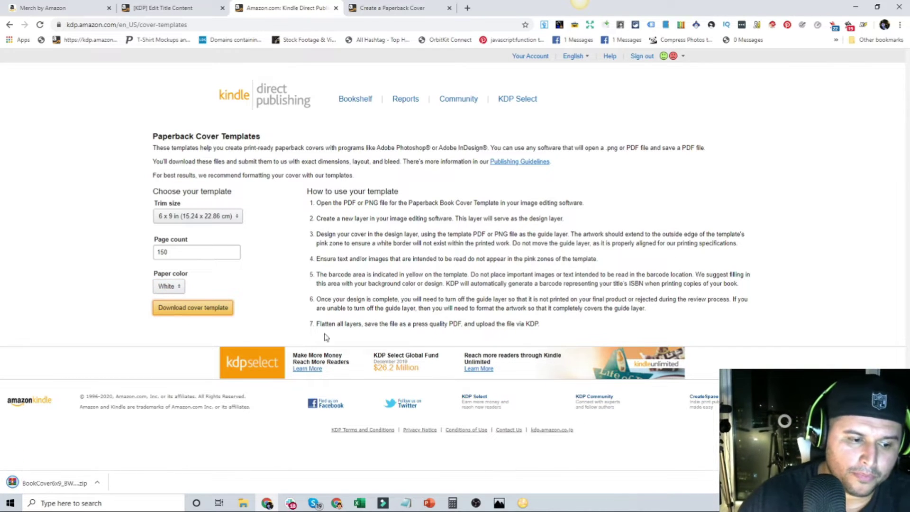
Open the downloaded template archive and view 6x9_BW_150.png to examine its trim, spine, bleed and barcode areas
click(57, 479)
double_click(87, 213)
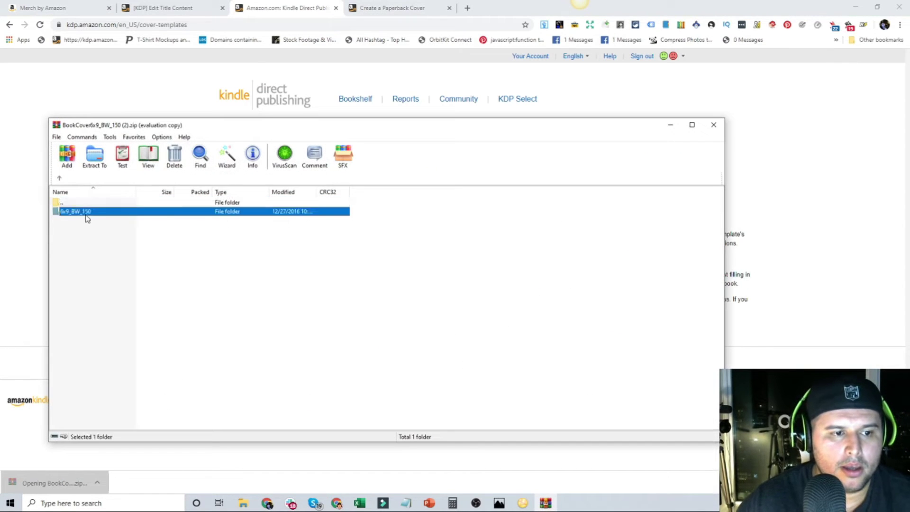
click(459, 247)
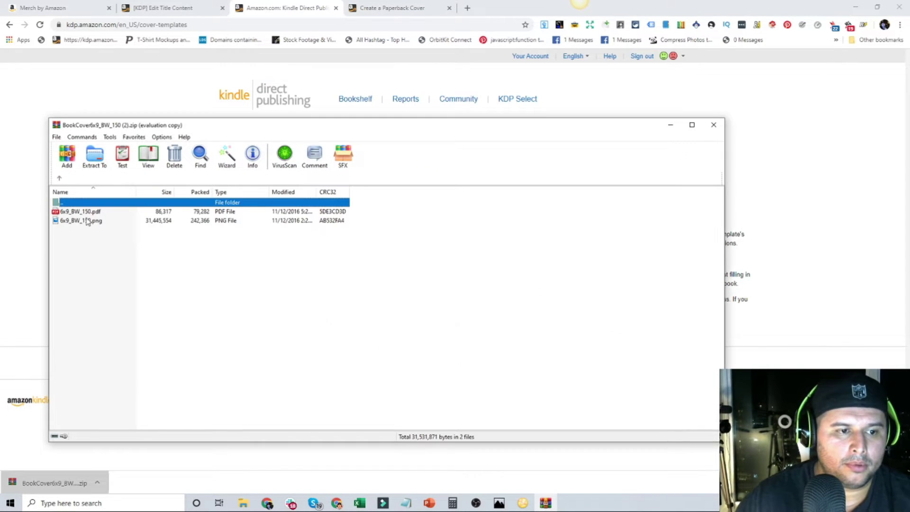
click(84, 222)
double_click(83, 222)
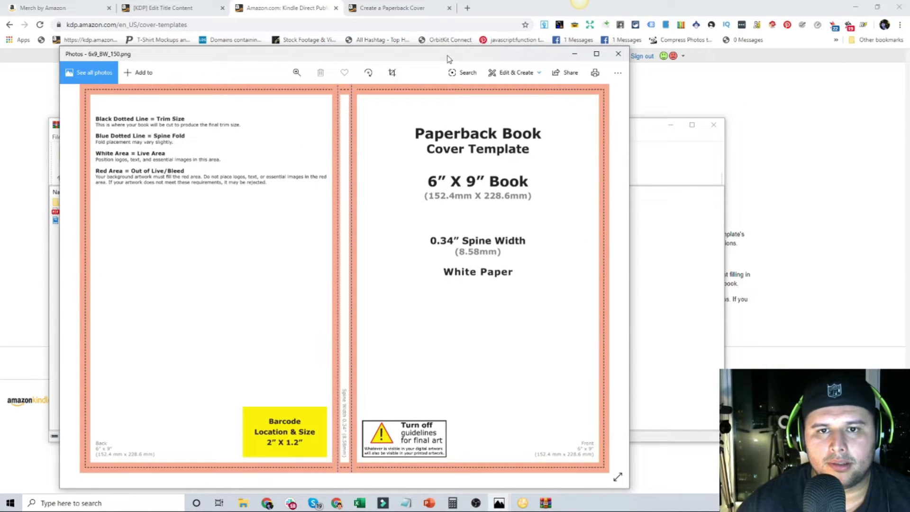
drag(450, 53, 488, 54)
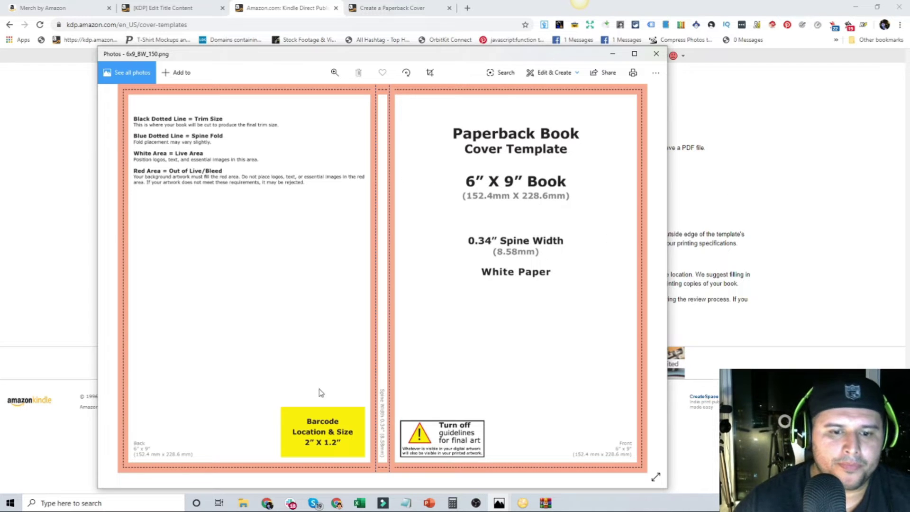
drag(447, 61, 404, 59)
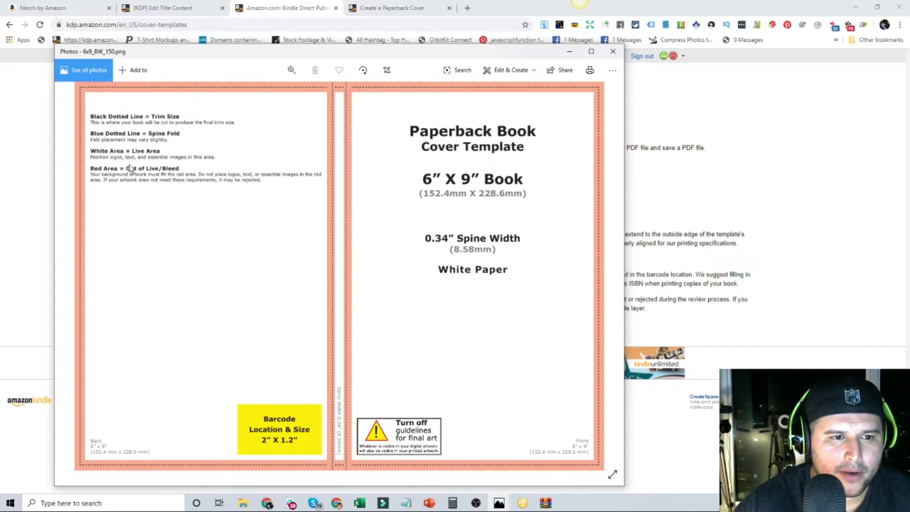
Return to PowerPoint's Slide Size settings and bring up a cleared Calculator beside them
click(707, 188)
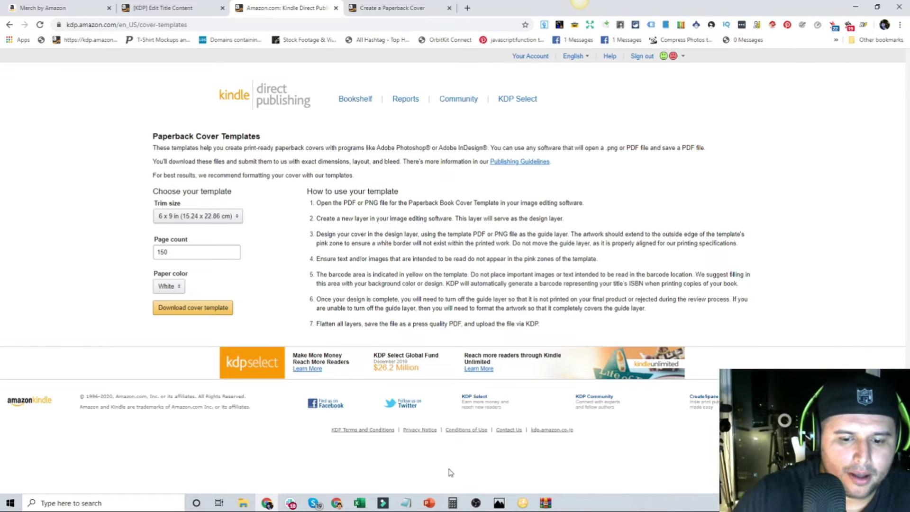
mouse_move(430, 505)
click(455, 455)
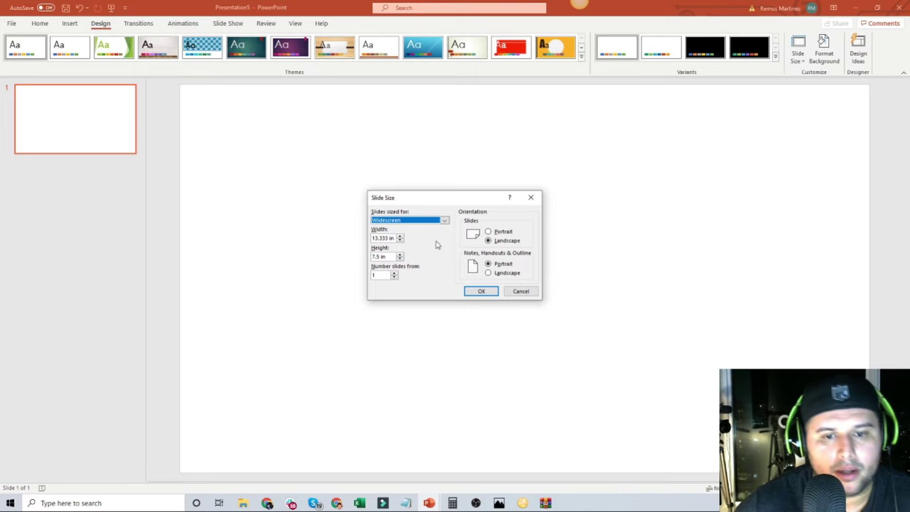
click(452, 503)
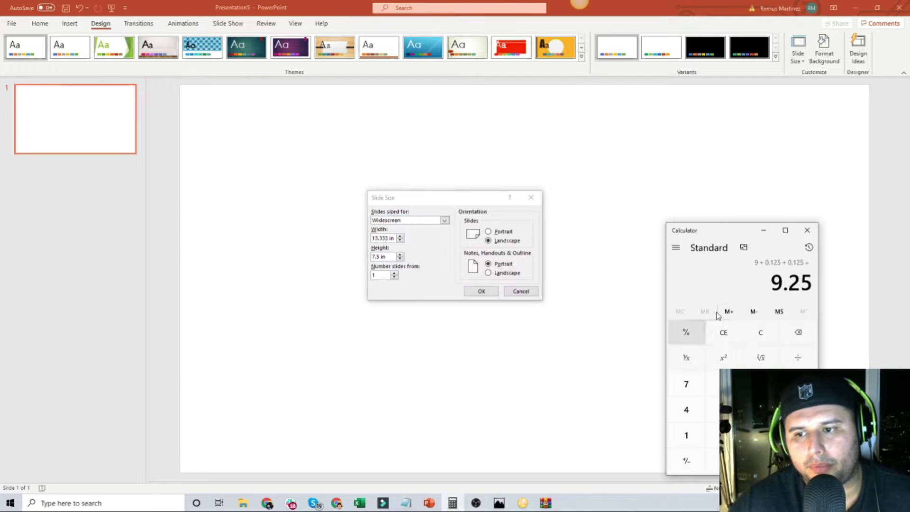
click(721, 333)
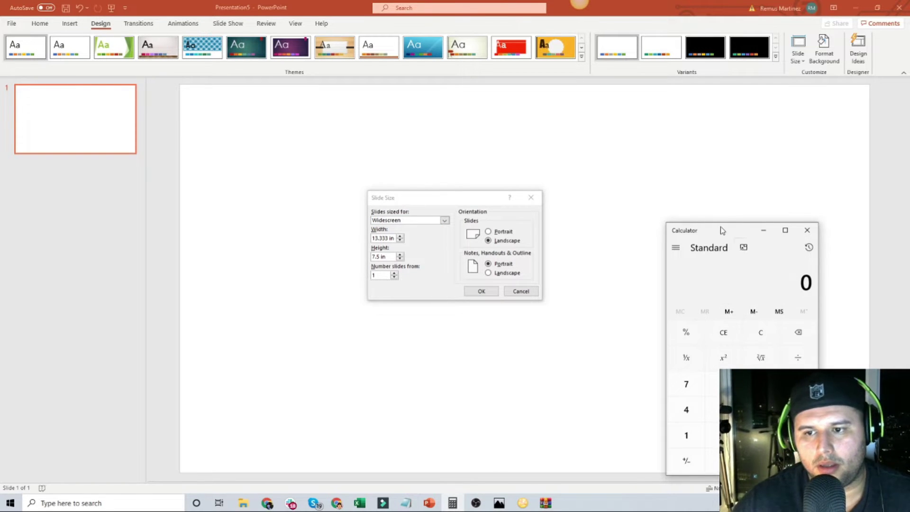
drag(720, 229, 709, 186)
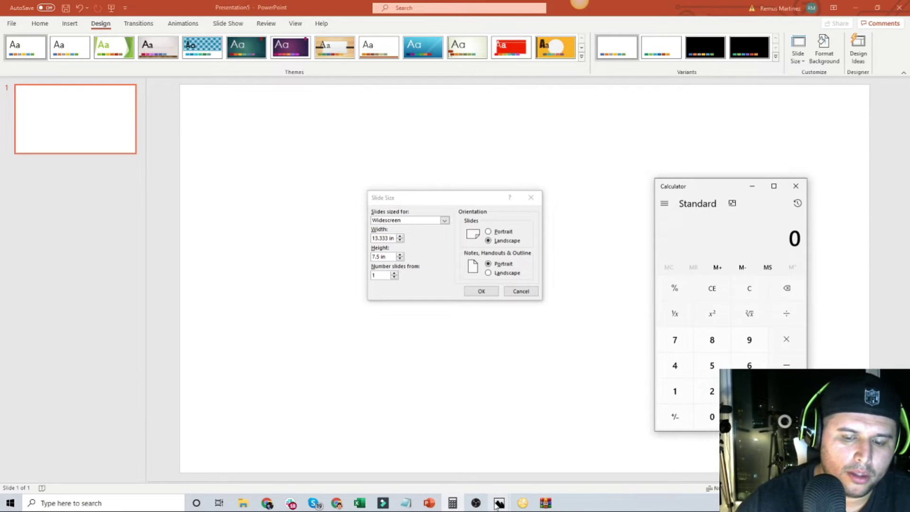
Check the book and spine dimensions on the 6x9_BW_150.png template again, then minimize the image
mouse_move(497, 506)
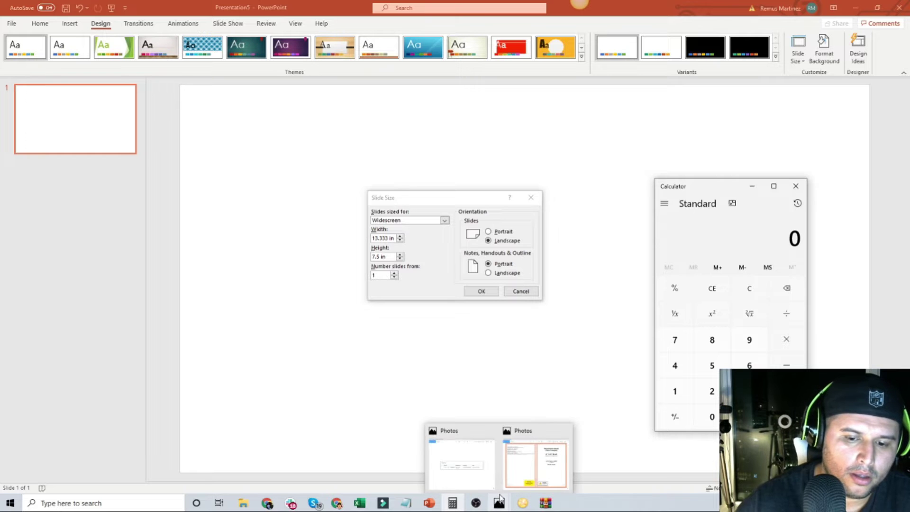
click(491, 430)
click(505, 456)
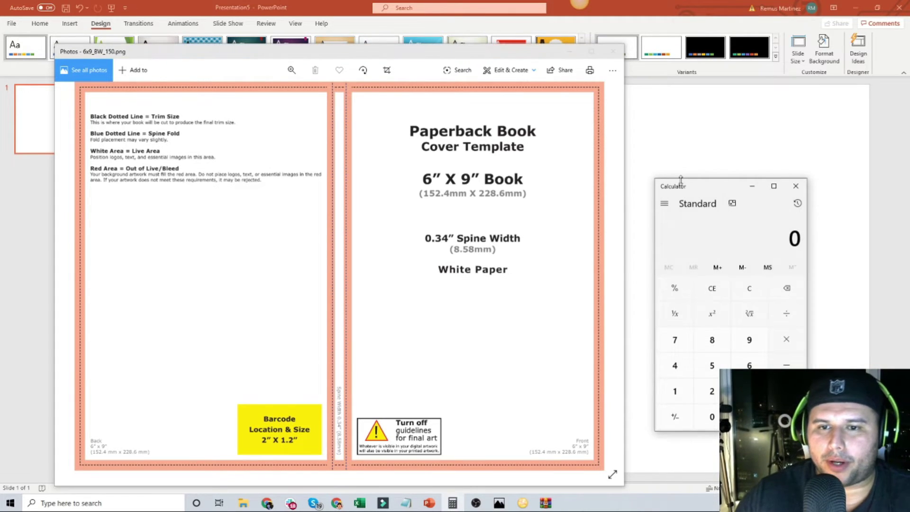
click(568, 52)
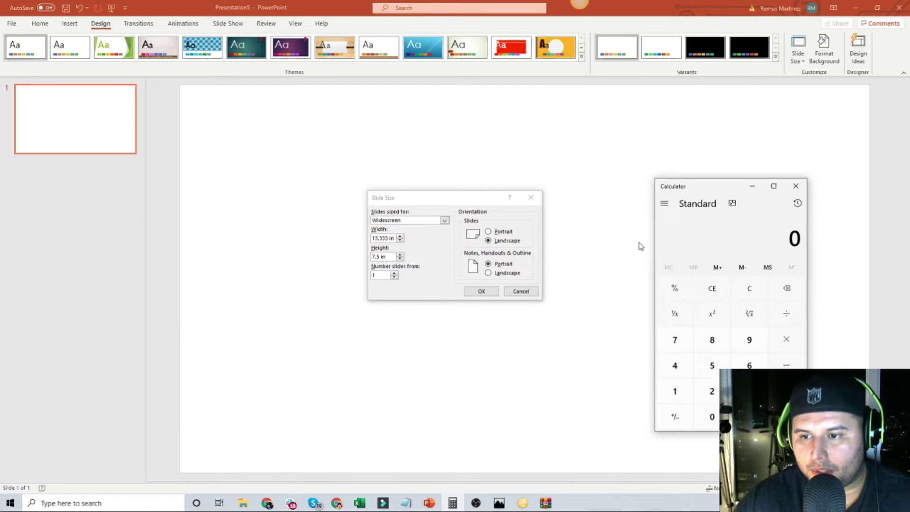
Add the two 6 in cover widths and two 0.125 in bleeds together in Calculator
text(6+)
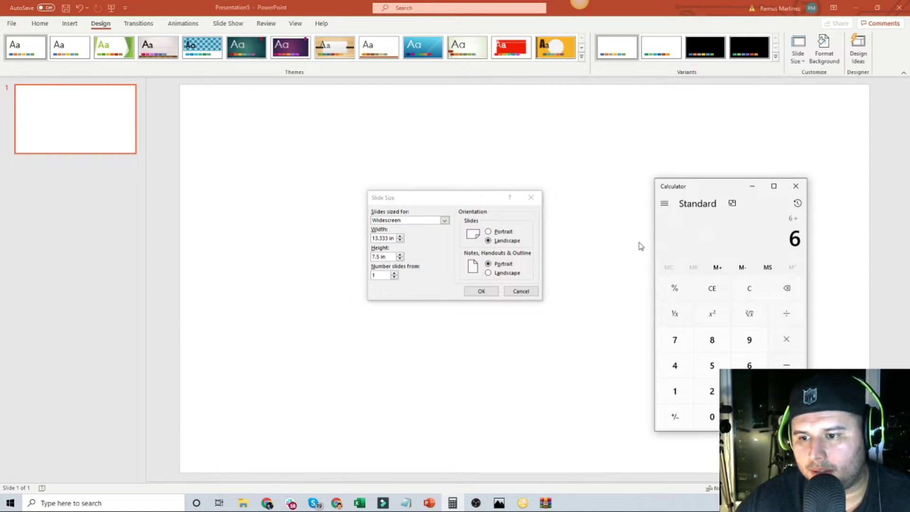
text(6+)
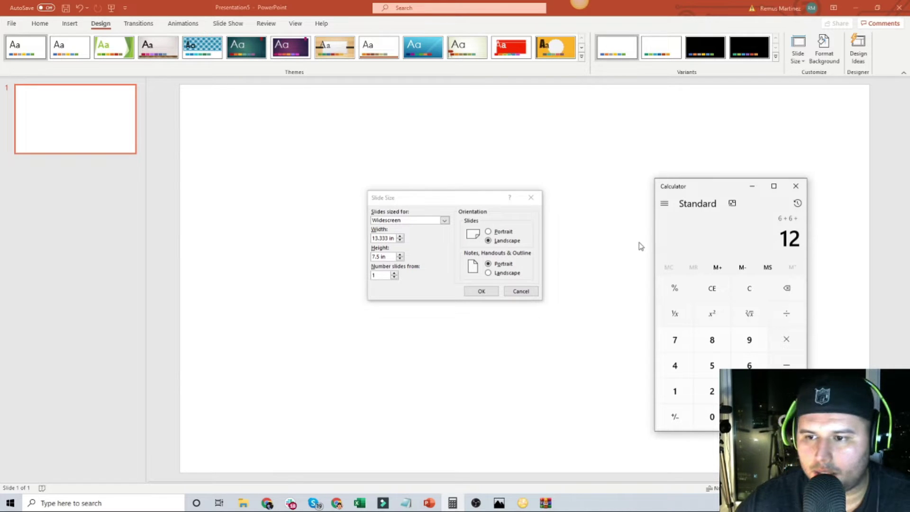
text(.125)
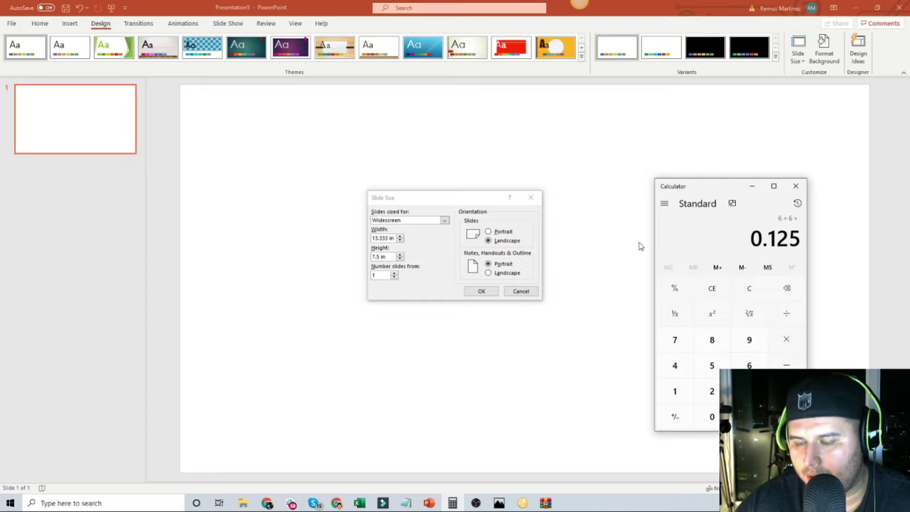
key(plus)
text(.125)
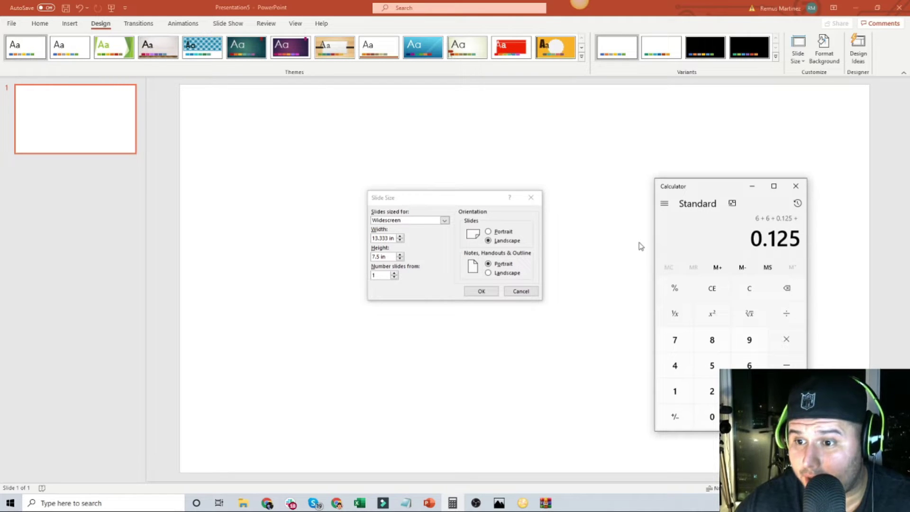
key(plus)
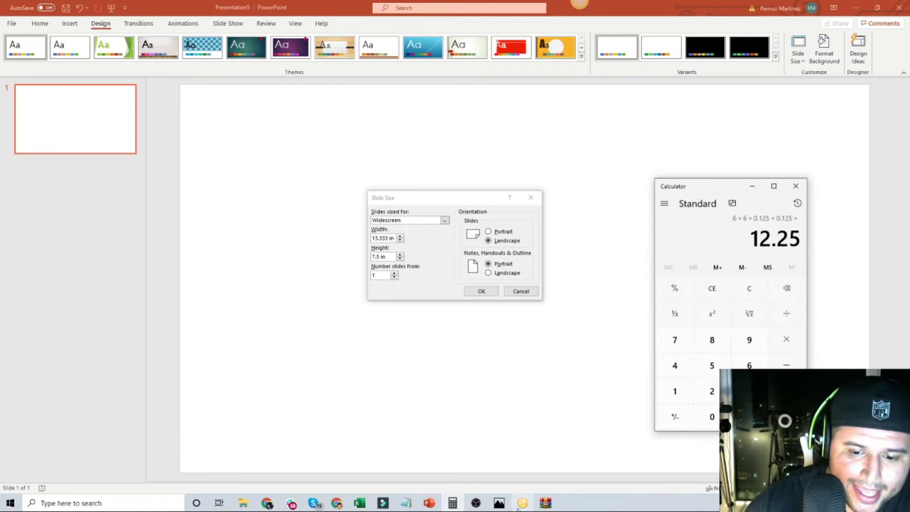
Look up the spine width on the 6x9_BW_150.png template and add 0.34 to the running cover width total
click(499, 502)
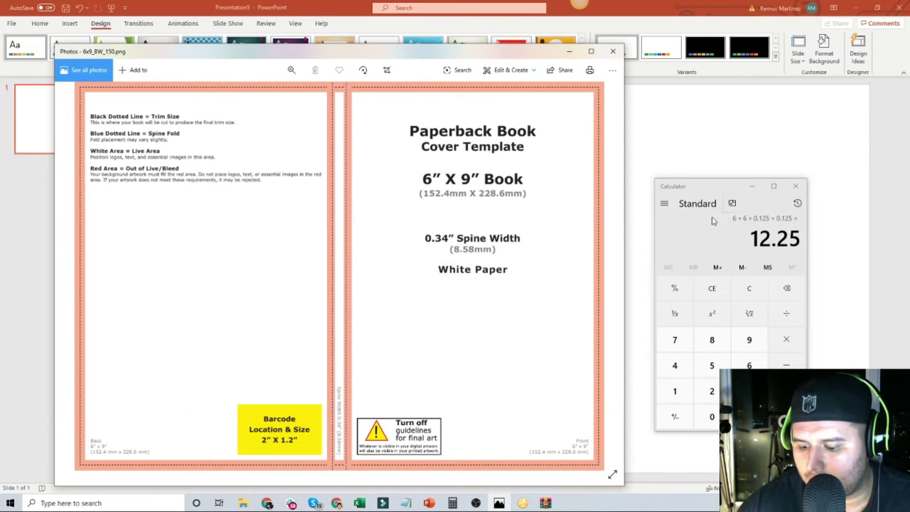
click(686, 237)
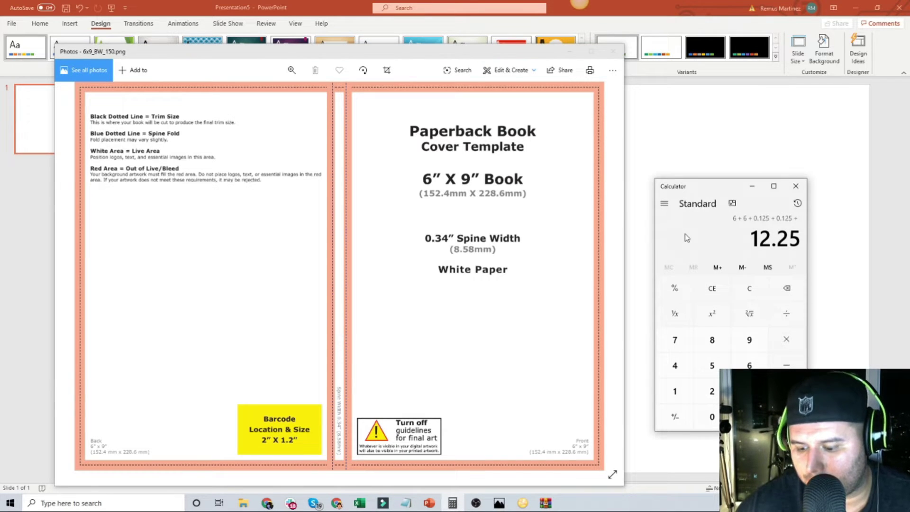
text(0.34)
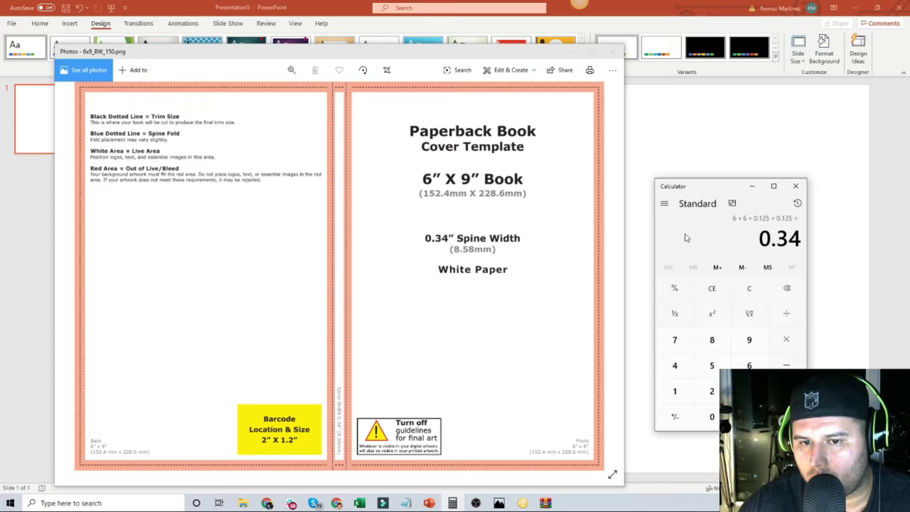
key(Return)
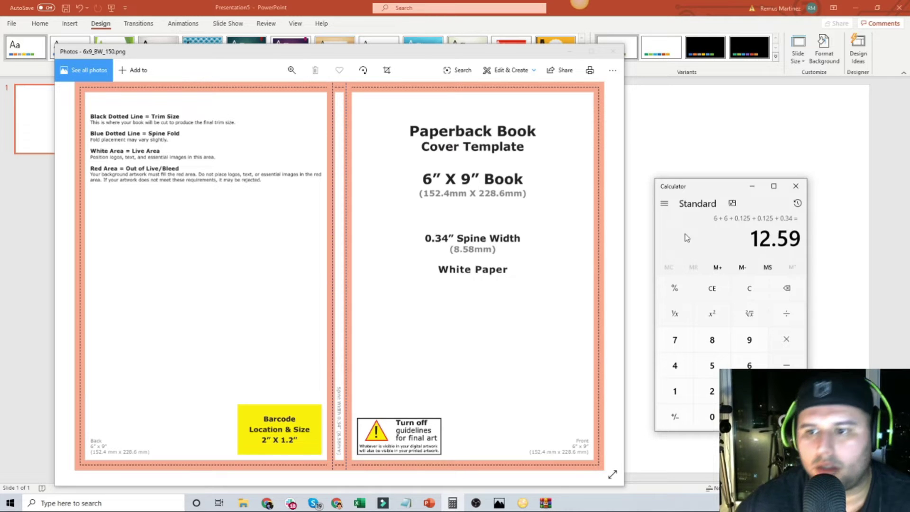
Return to PowerPoint's Slide Size settings, set the slide width to 12.59 in, and cancel the content scaling choice
click(704, 138)
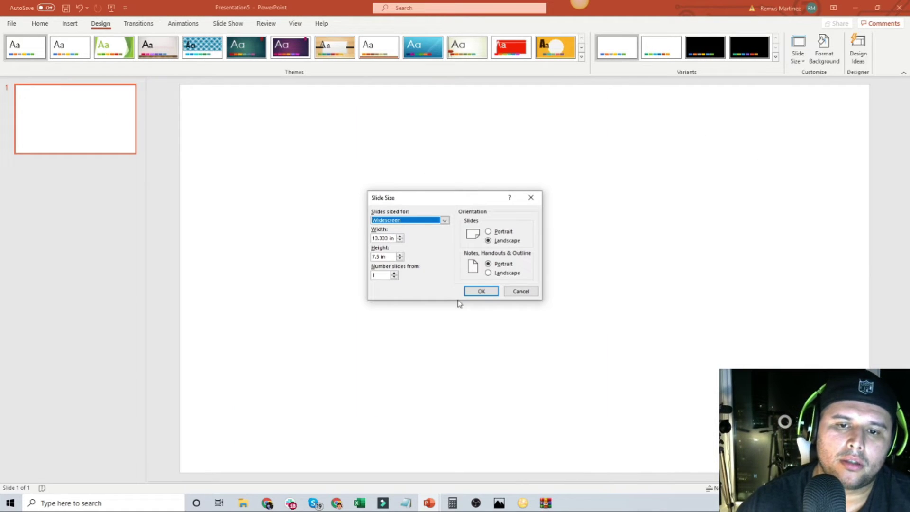
click(383, 237)
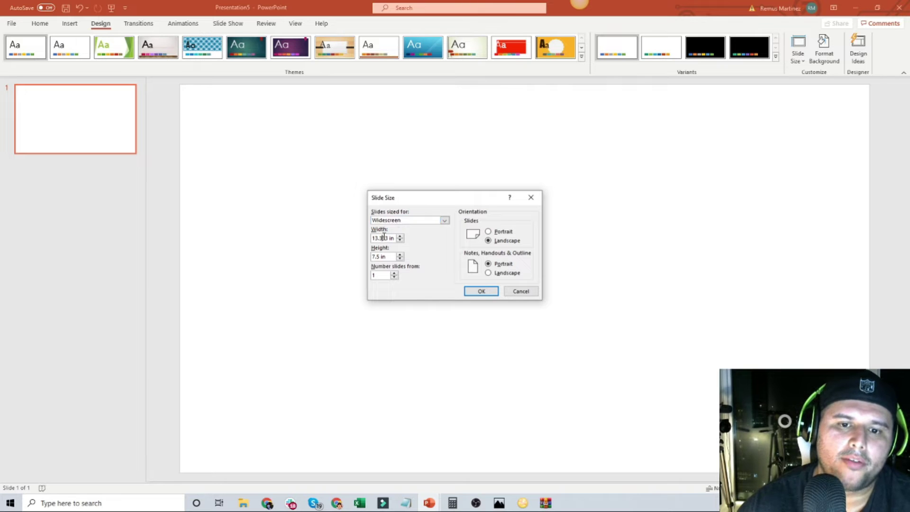
double_click(383, 237)
text(12.59)
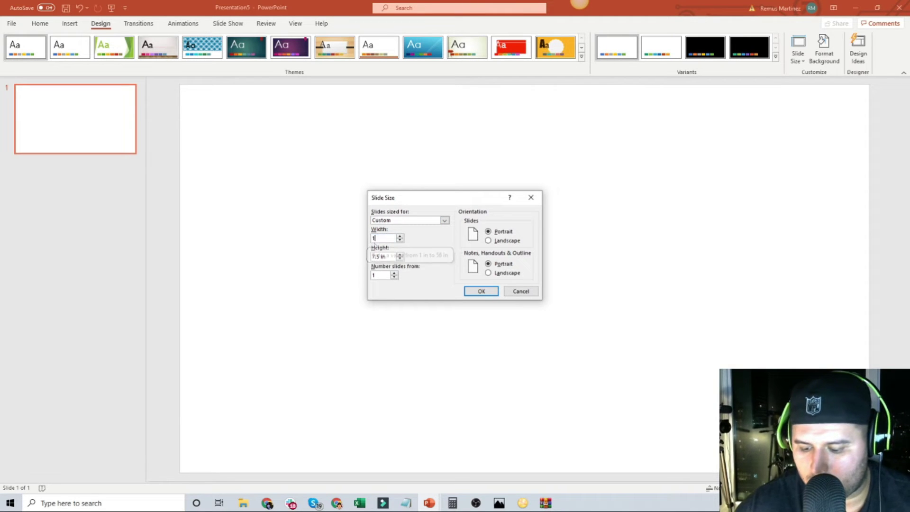
click(481, 291)
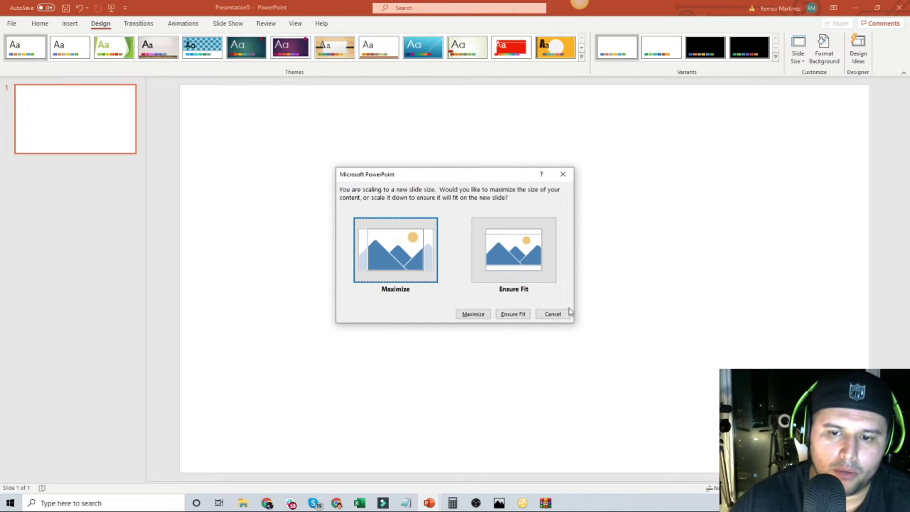
click(553, 314)
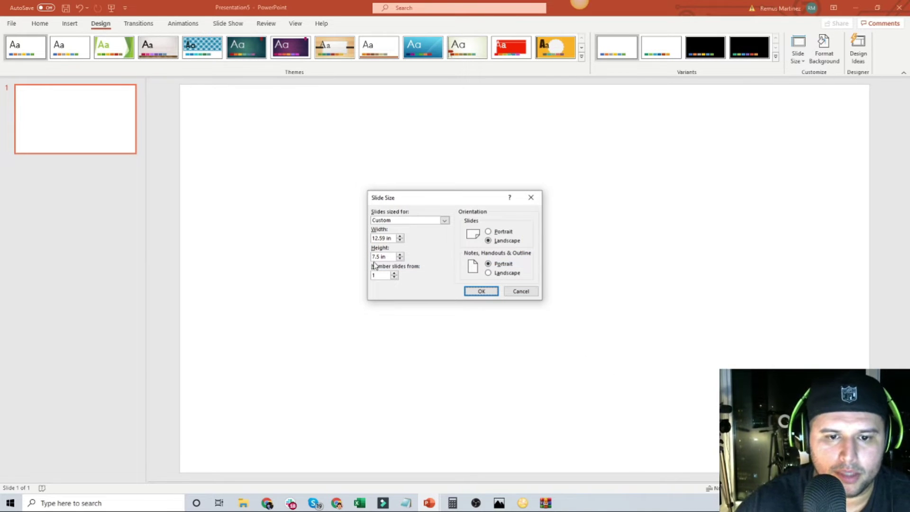
Calculate the full cover height in a cleared Calculator as 9 + 0.125 + 0.125
click(387, 257)
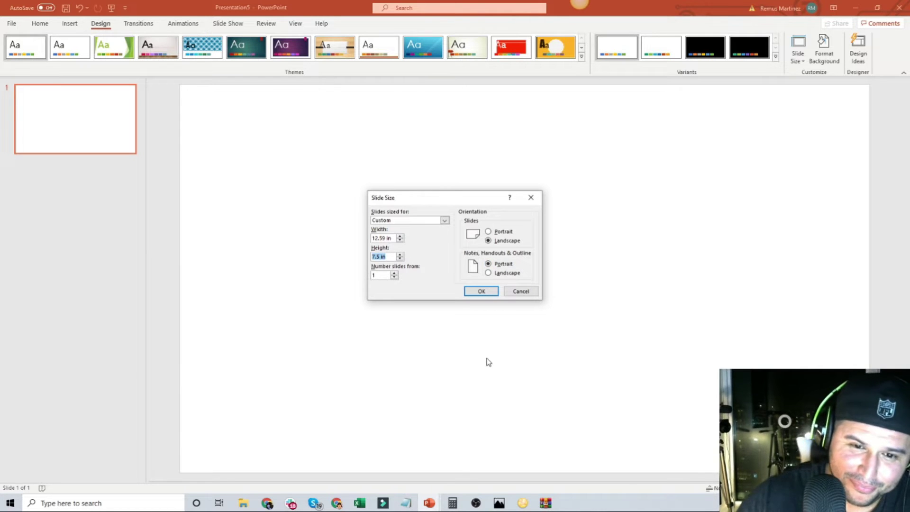
click(452, 502)
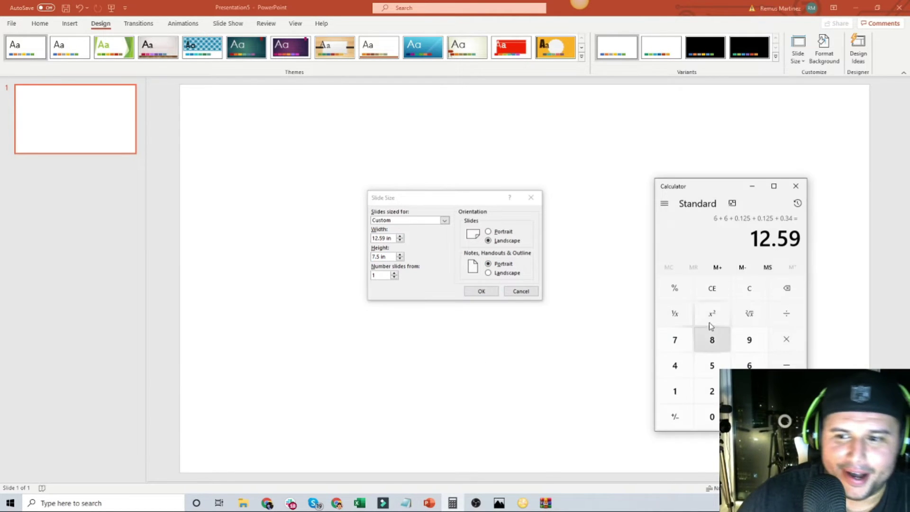
click(722, 293)
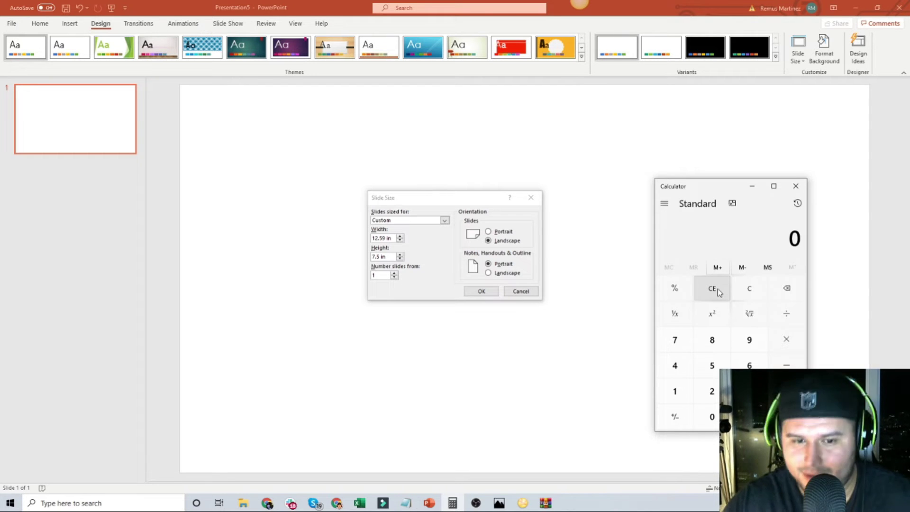
key(9)
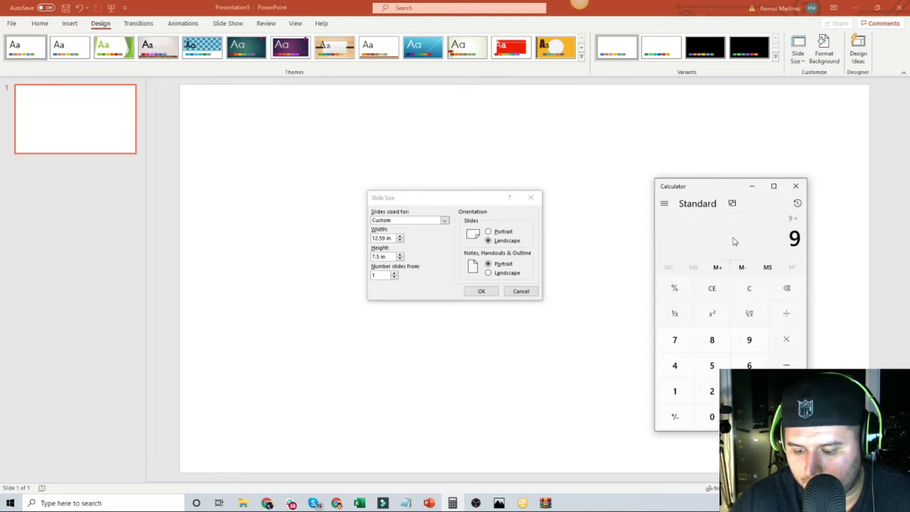
text(.125)
key(plus)
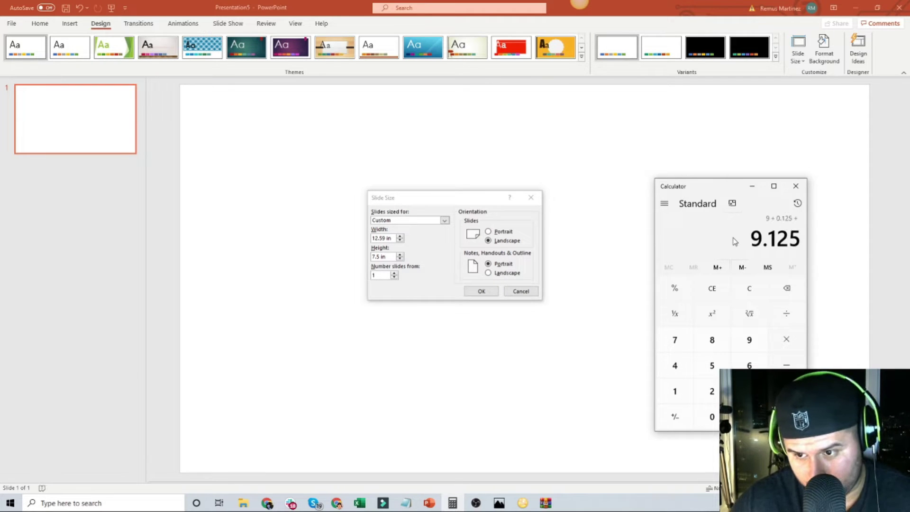
text(.)
text(5)
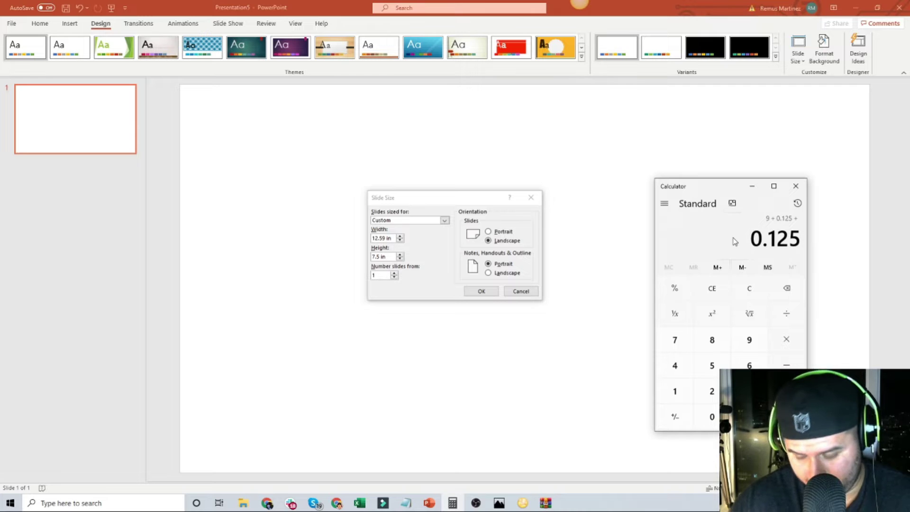
key(Return)
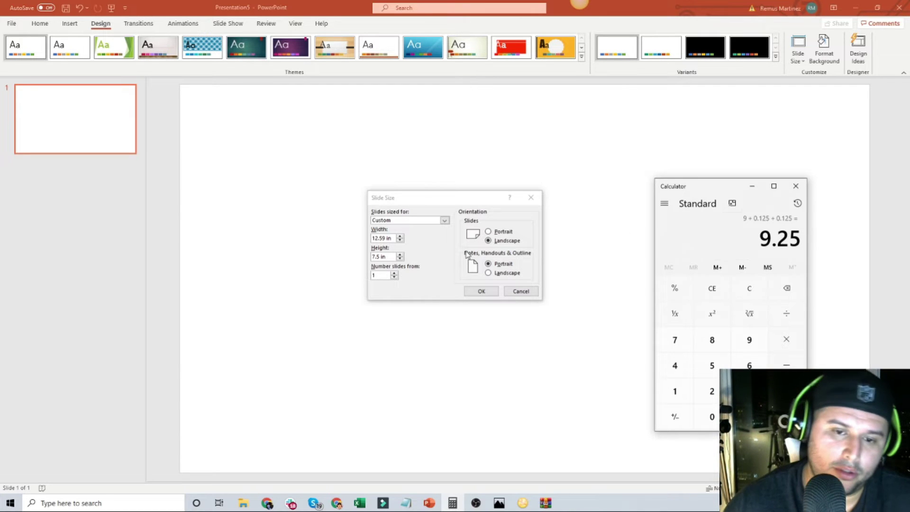
Set the slide height to 9.25 in and apply the new slide size with Ensure Fit
click(384, 256)
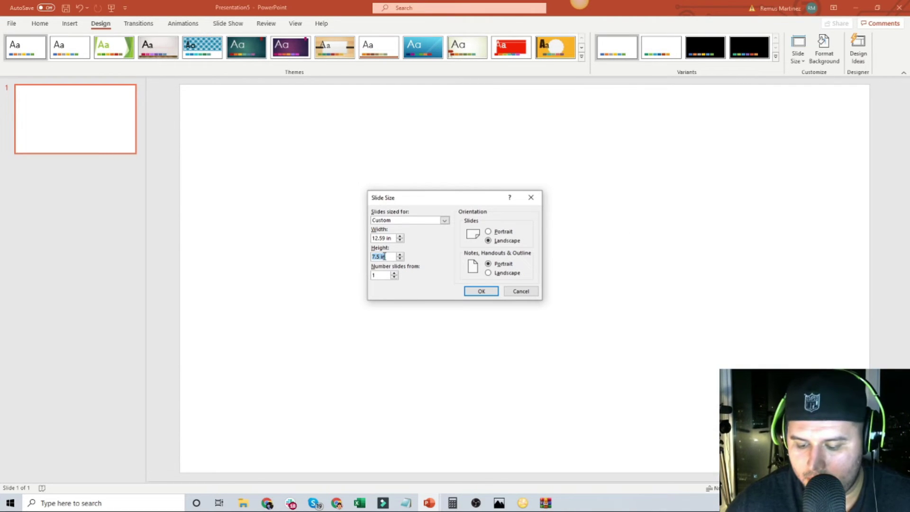
text(9.25)
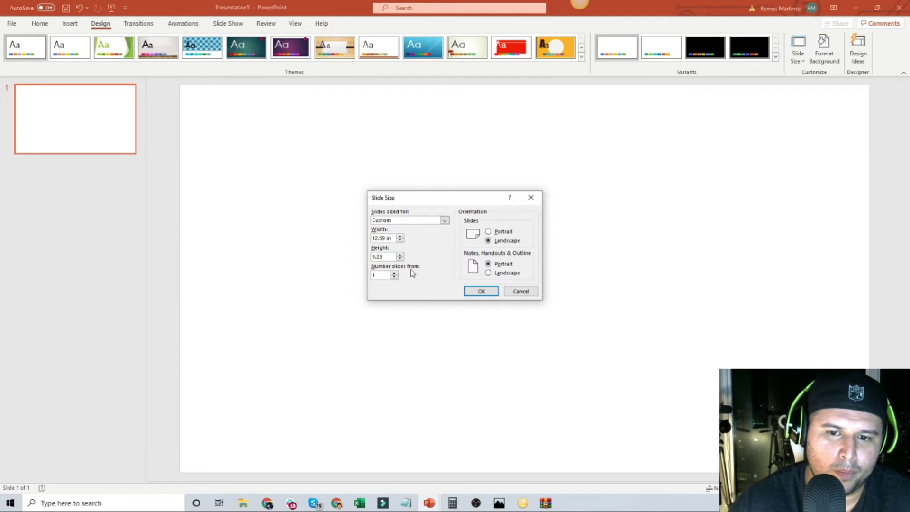
click(479, 291)
click(522, 247)
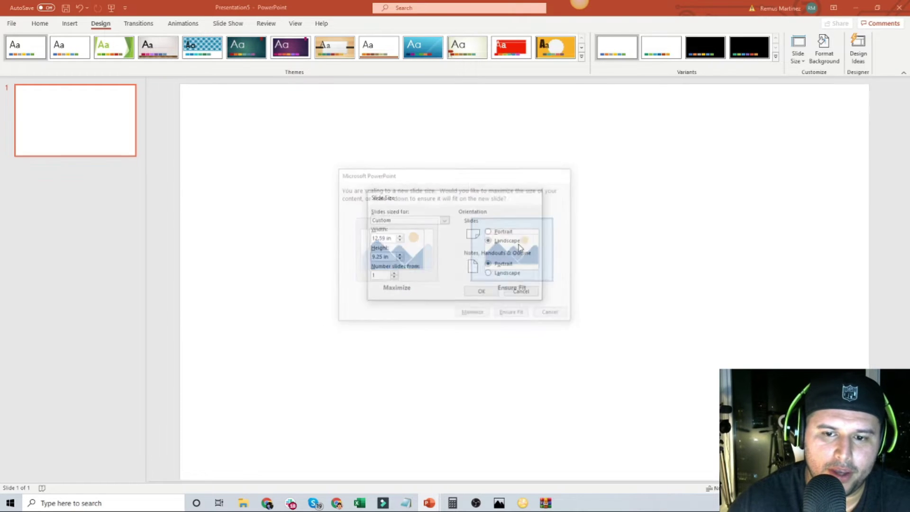
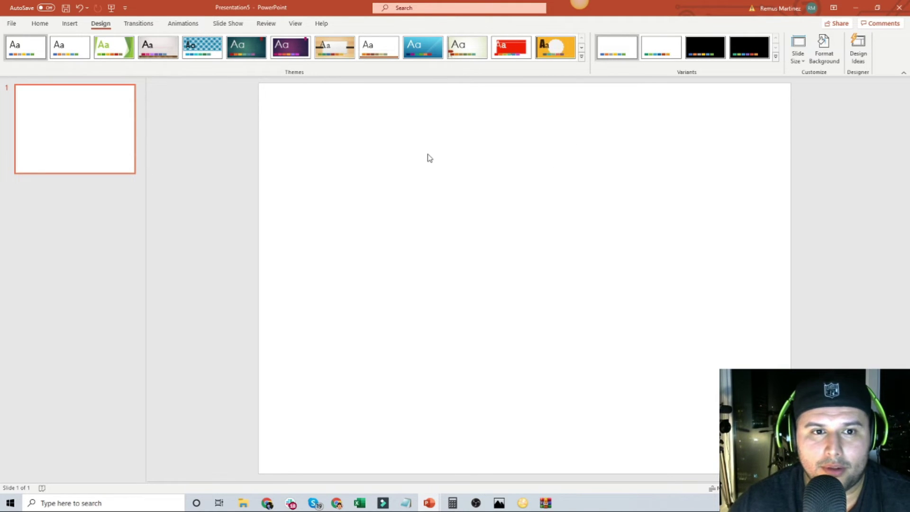
Draw a rectangle about 6.3 in wide and 8.99 in high over the slide's left half and duplicate it onto the right half
click(70, 24)
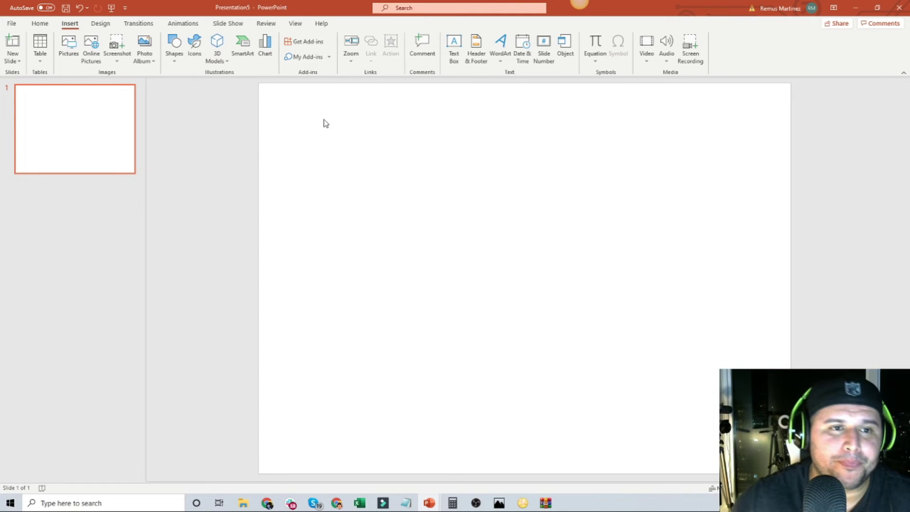
click(173, 46)
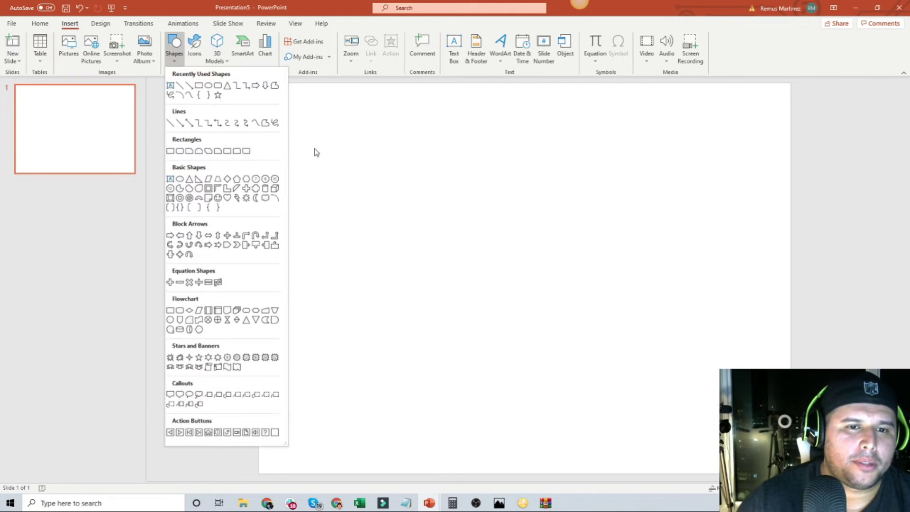
click(198, 86)
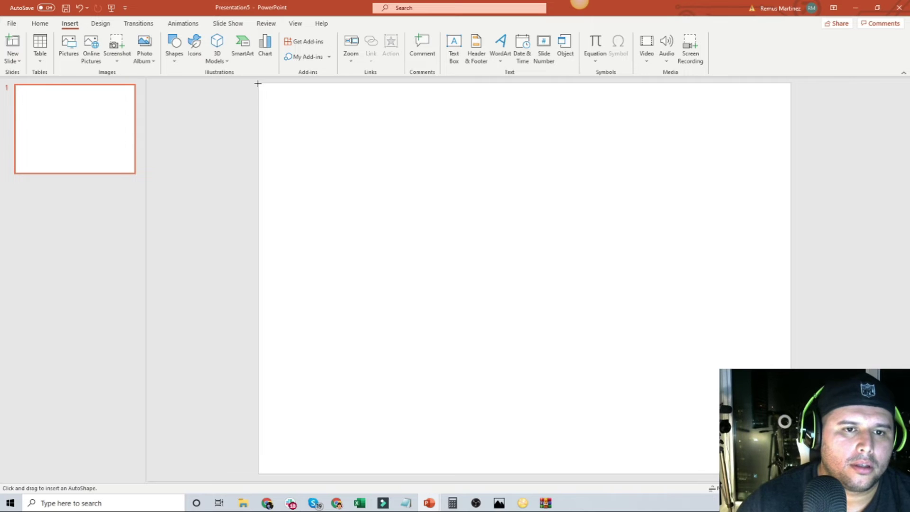
mouse_move(257, 84)
mouse_down()
mouse_move(484, 305)
mouse_move(508, 464)
mouse_move(568, 461)
mouse_move(498, 461)
mouse_move(524, 463)
mouse_up()
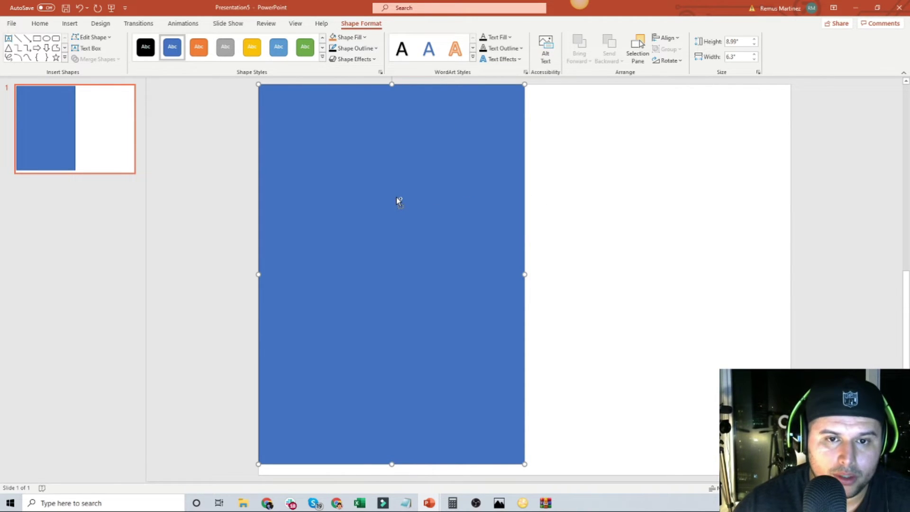
drag(400, 198, 713, 162)
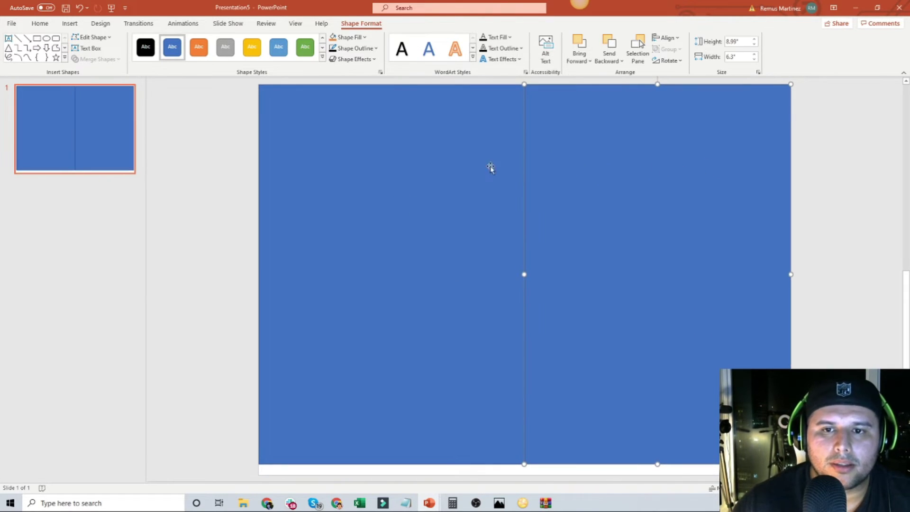
Apply the solid black shape style to both cover rectangles, leaving the left one selected
click(465, 163)
click(575, 198)
click(407, 215)
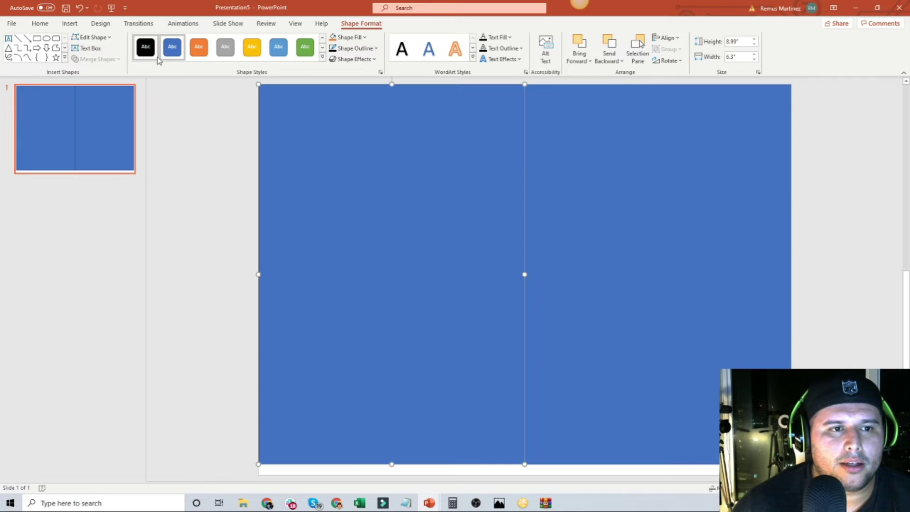
click(146, 48)
click(596, 145)
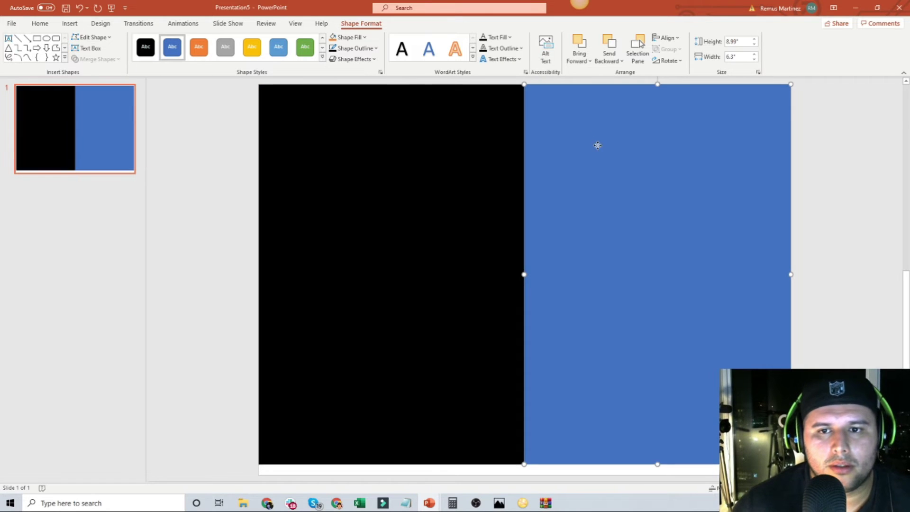
click(145, 46)
click(479, 152)
key(Tab)
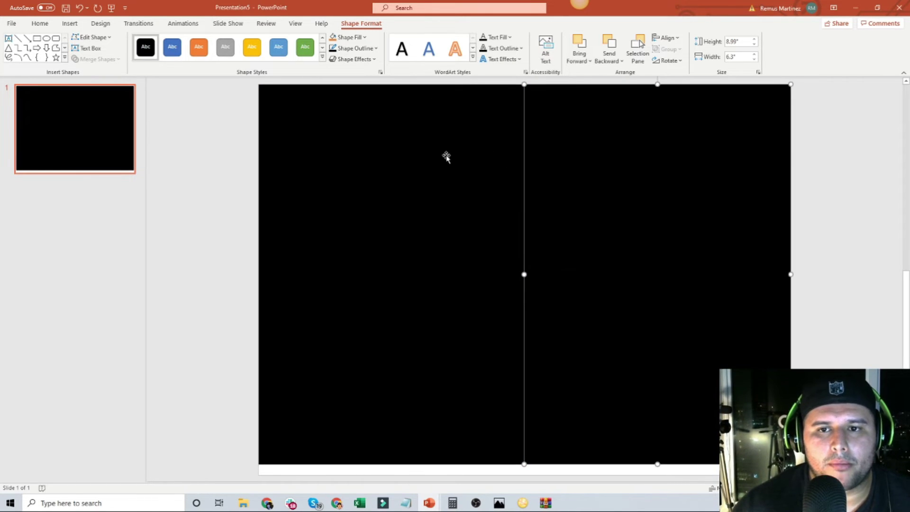
click(435, 152)
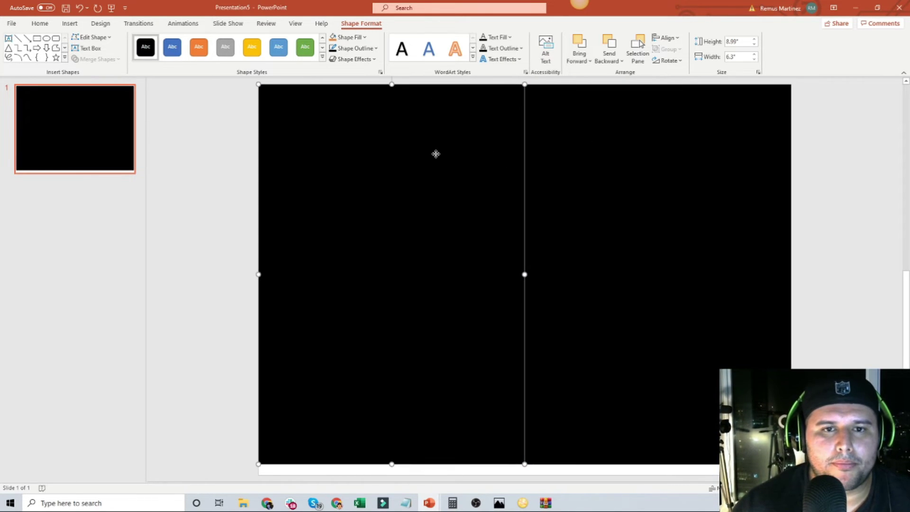
Insert the picture "Thanks For Not Being A Prick Shirt Funny Cactus Gift.png" from the Cactus folder and shrink it proportionally
click(70, 24)
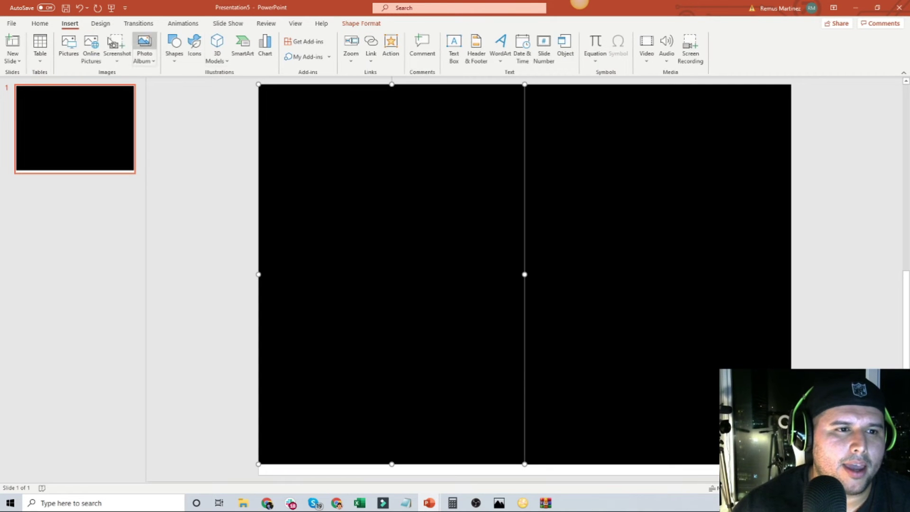
click(76, 54)
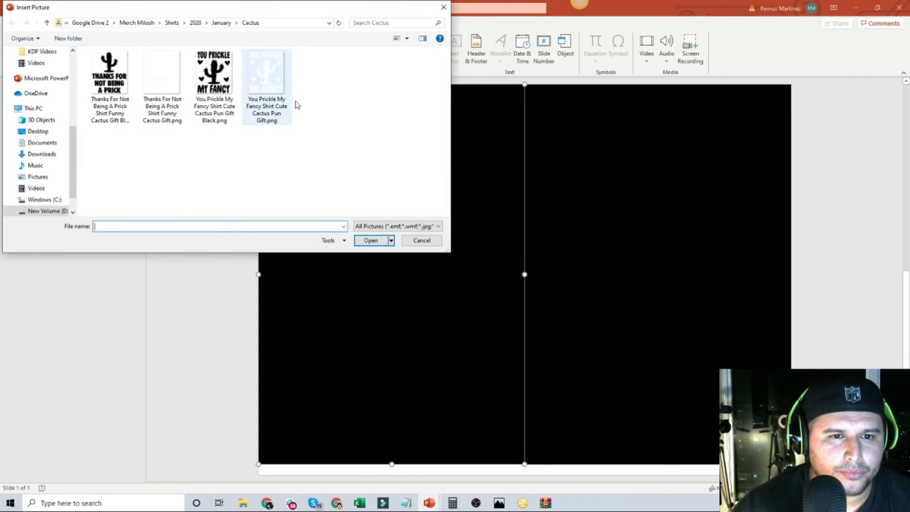
click(274, 112)
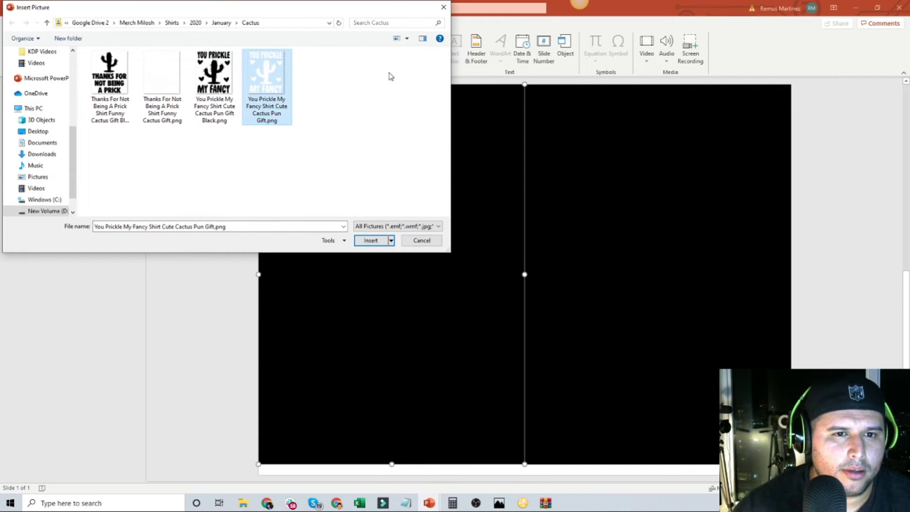
click(189, 90)
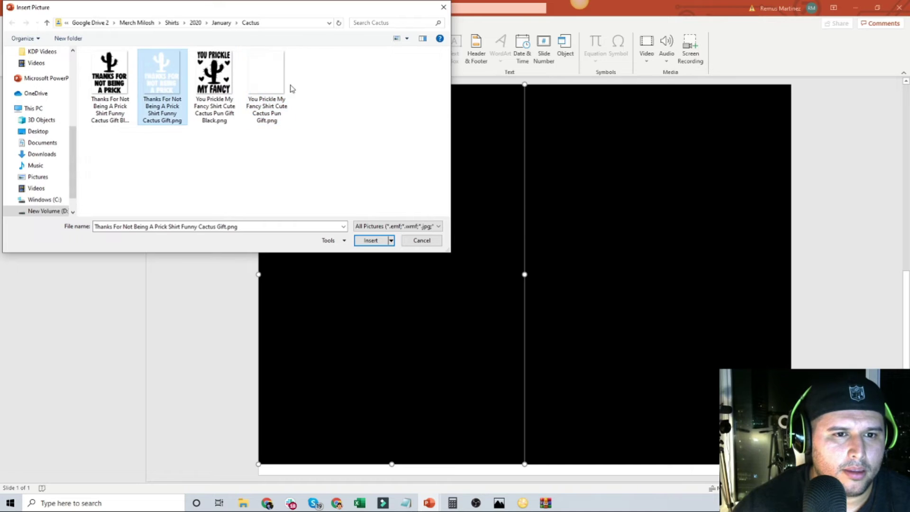
click(273, 90)
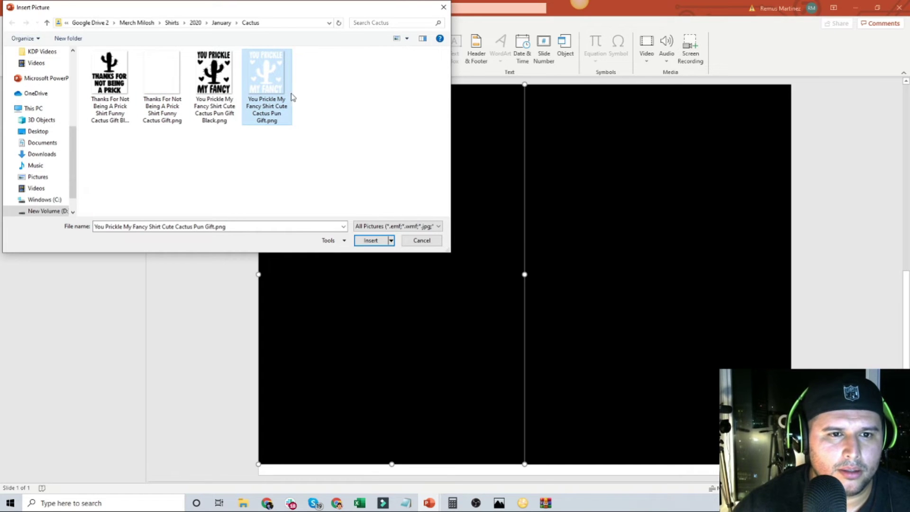
click(186, 90)
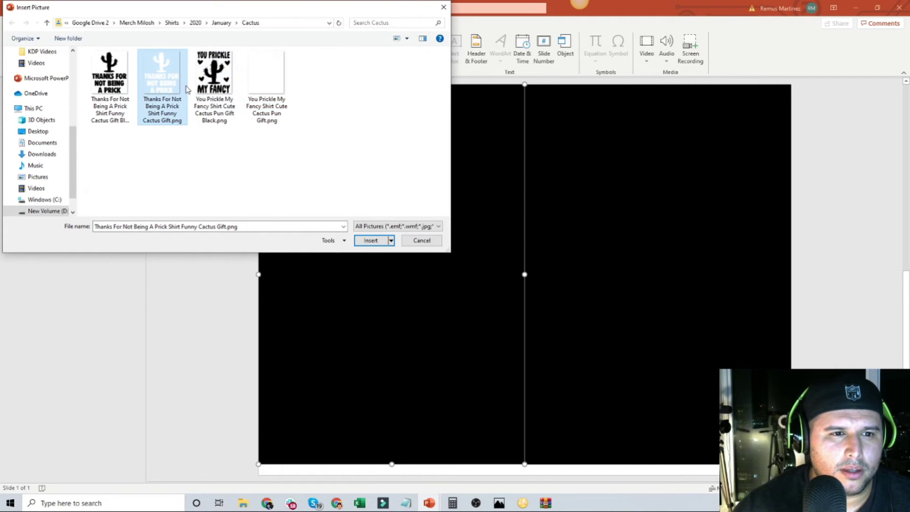
double_click(167, 90)
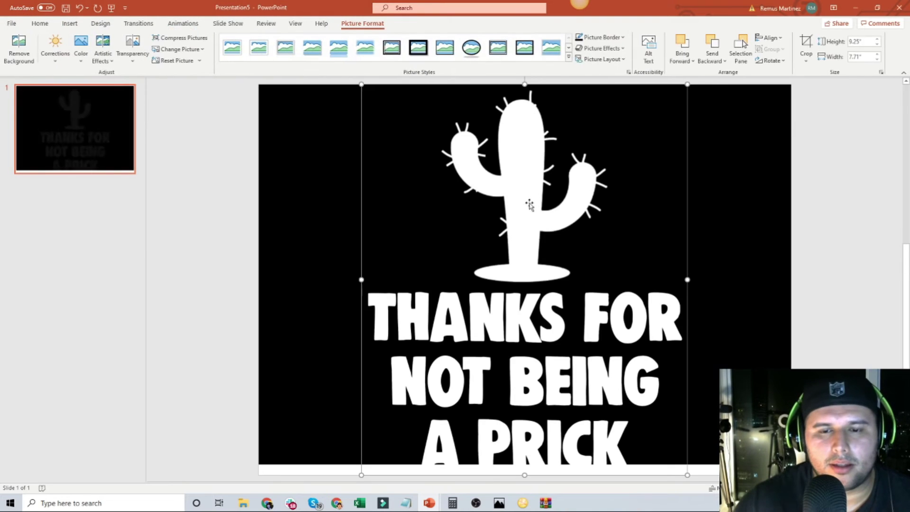
drag(682, 474, 619, 398)
Stretch both black rectangles down to the slide's lower edge and shift the cactus picture onto the right half
click(711, 284)
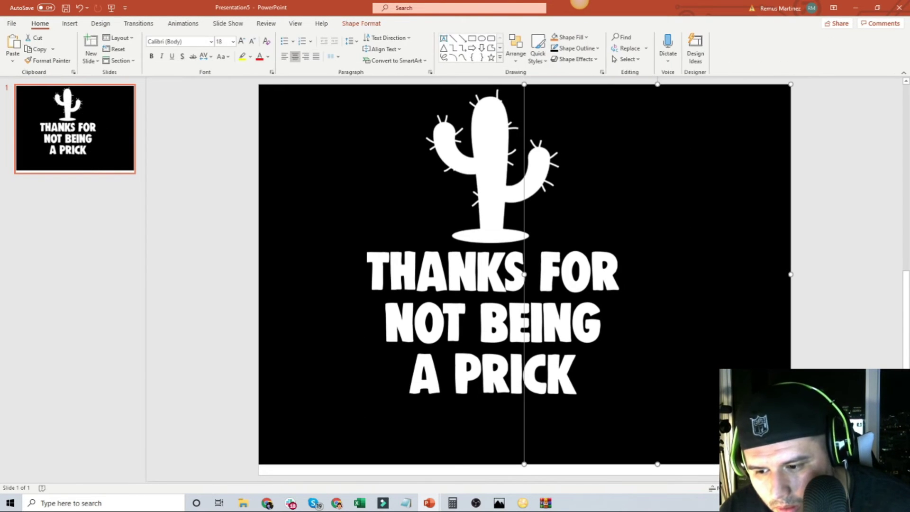
drag(657, 466, 658, 473)
click(479, 455)
drag(392, 463, 391, 477)
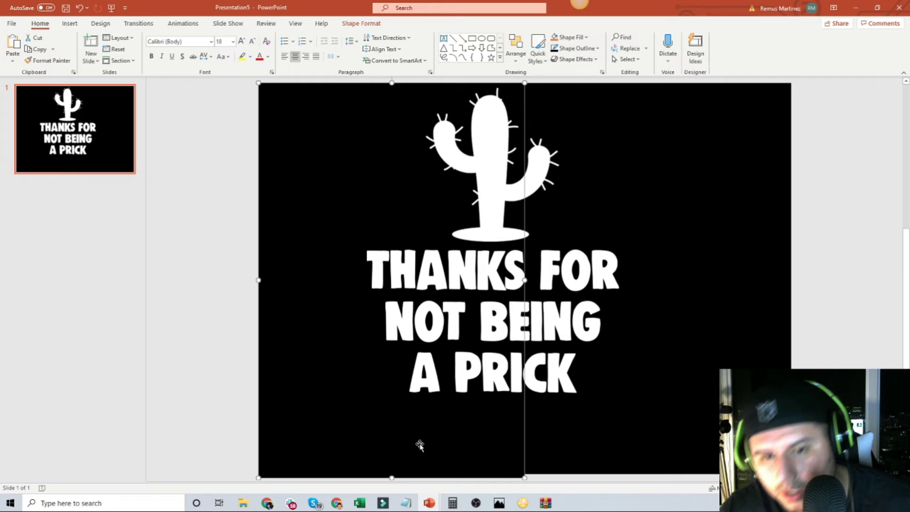
drag(642, 211, 718, 211)
click(447, 260)
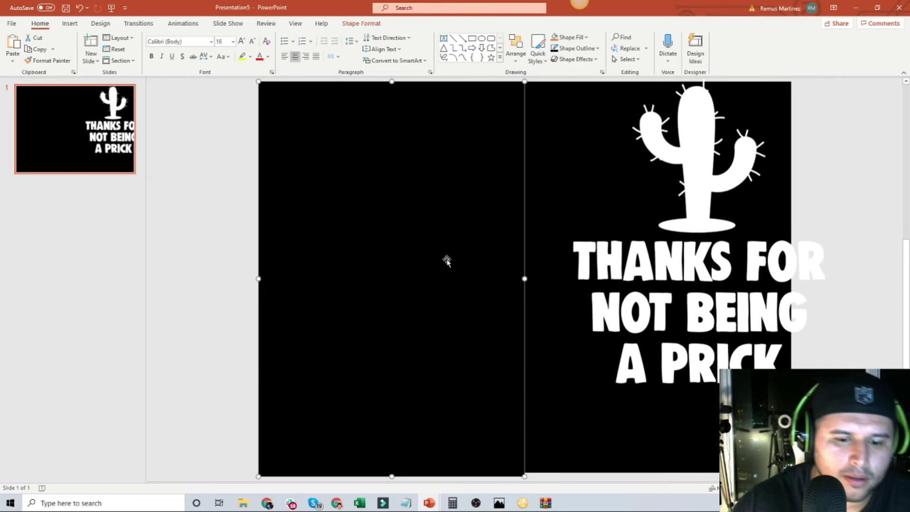
drag(390, 476, 394, 471)
Shrink the cactus picture proportionally to fit within the right rectangle and center it there as the front cover
click(570, 422)
drag(713, 263, 670, 288)
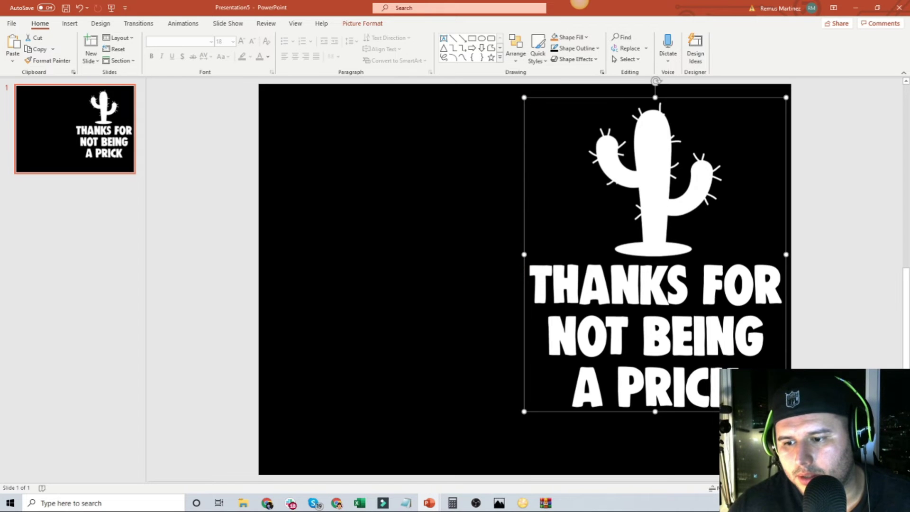
drag(785, 411, 753, 372)
drag(689, 305, 703, 351)
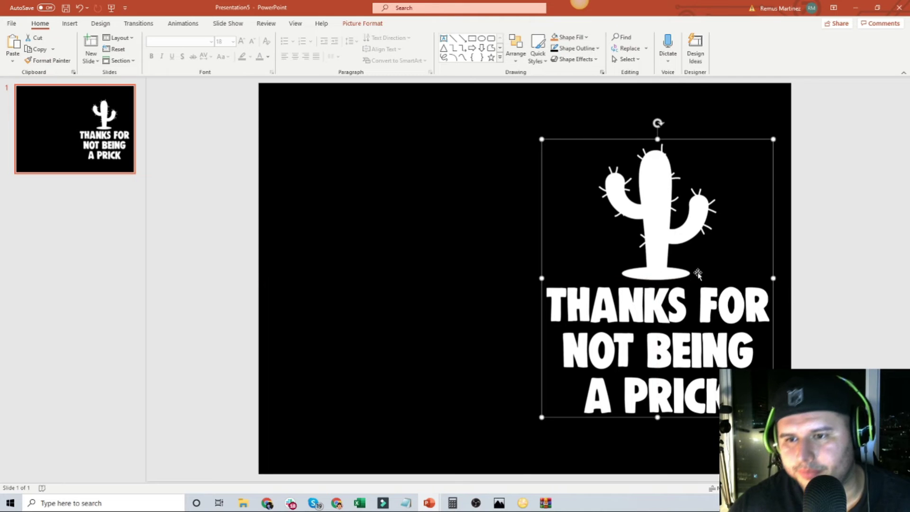
click(705, 95)
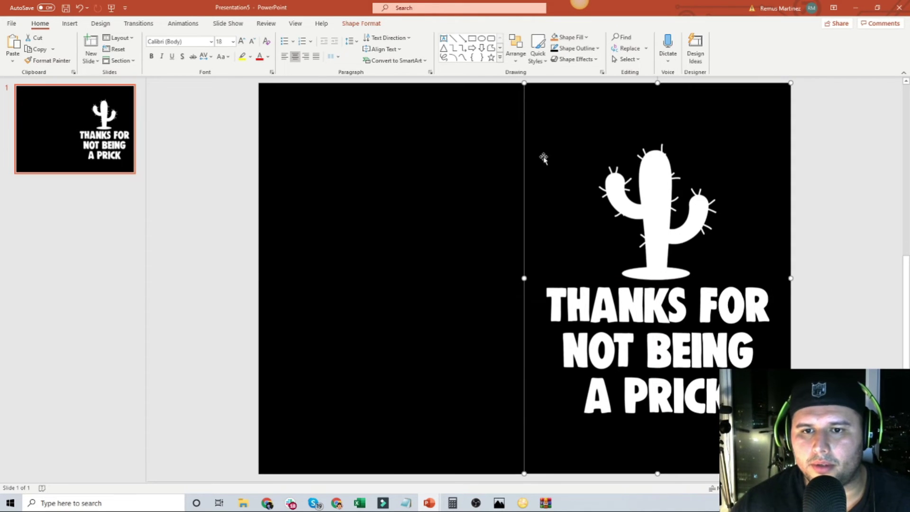
click(458, 145)
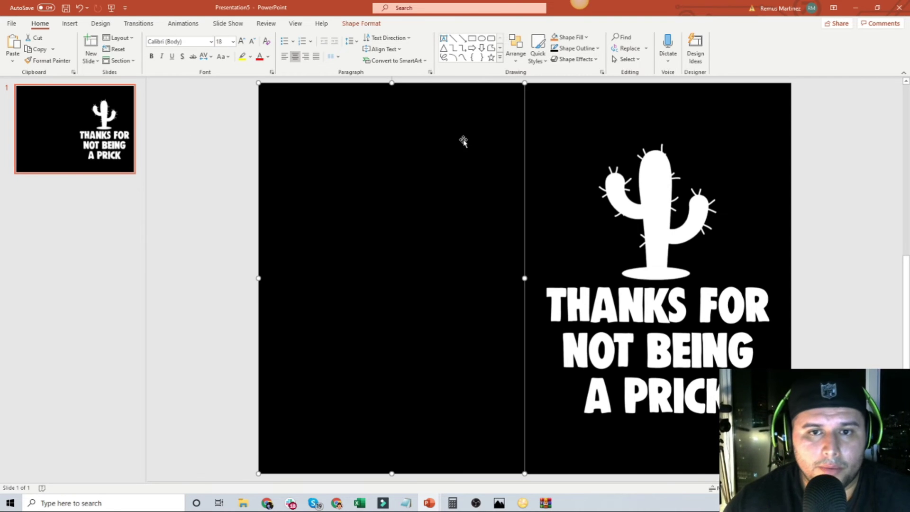
click(574, 136)
click(381, 133)
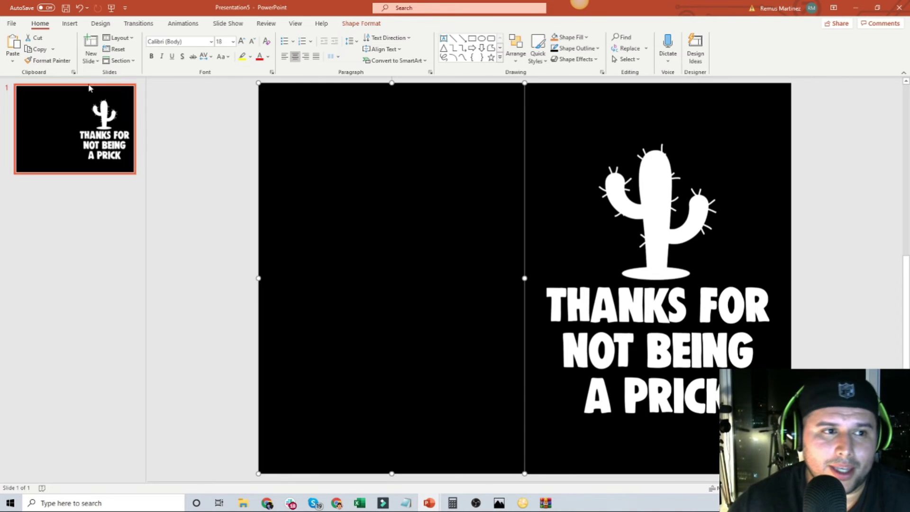
click(13, 25)
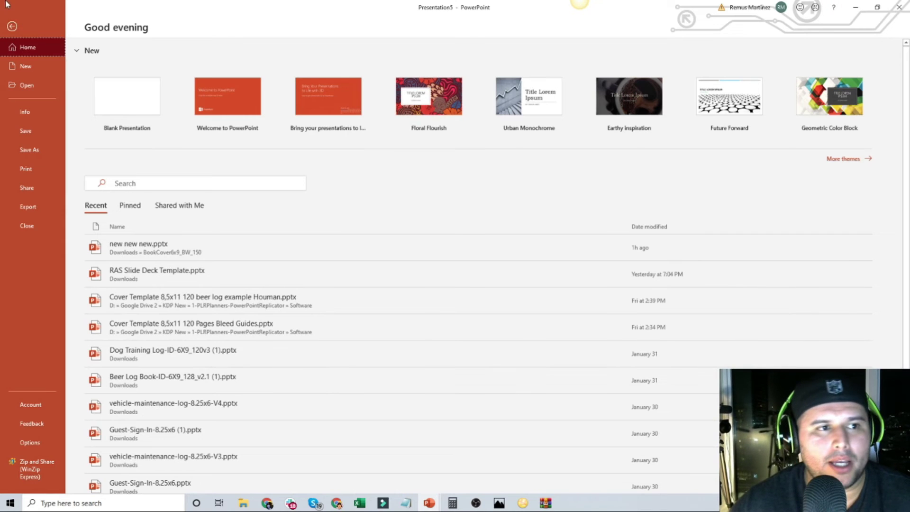
click(12, 27)
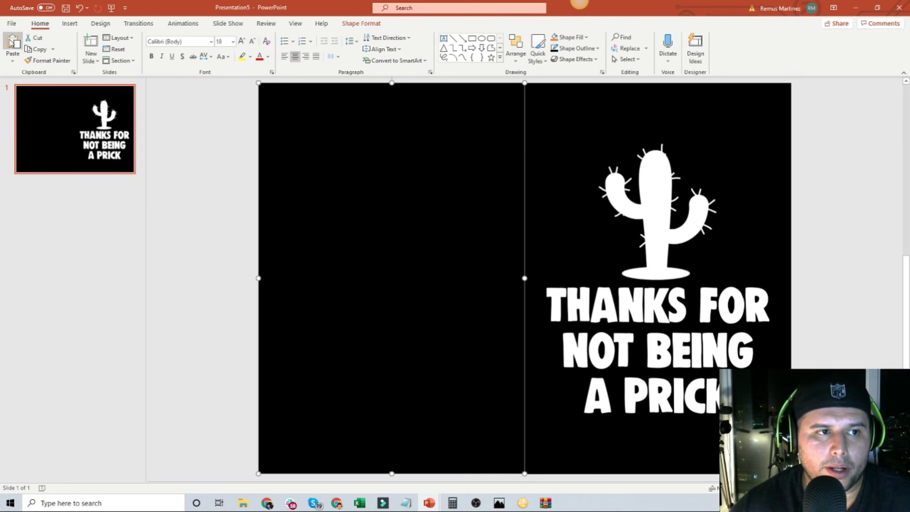
Save the cover as a PDF in the BookCover6x9_BW_150 folder, replacing the existing file "catcus 6x9 150 pages.pdf"
click(11, 24)
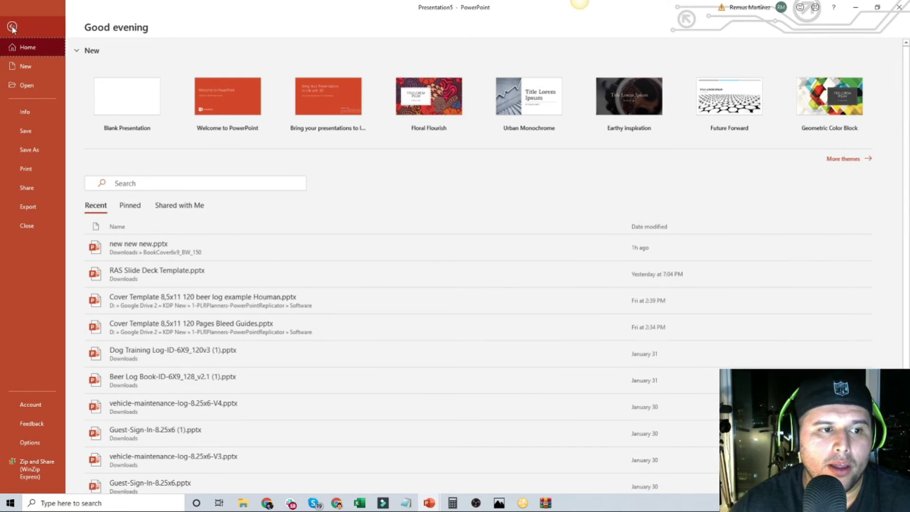
click(27, 151)
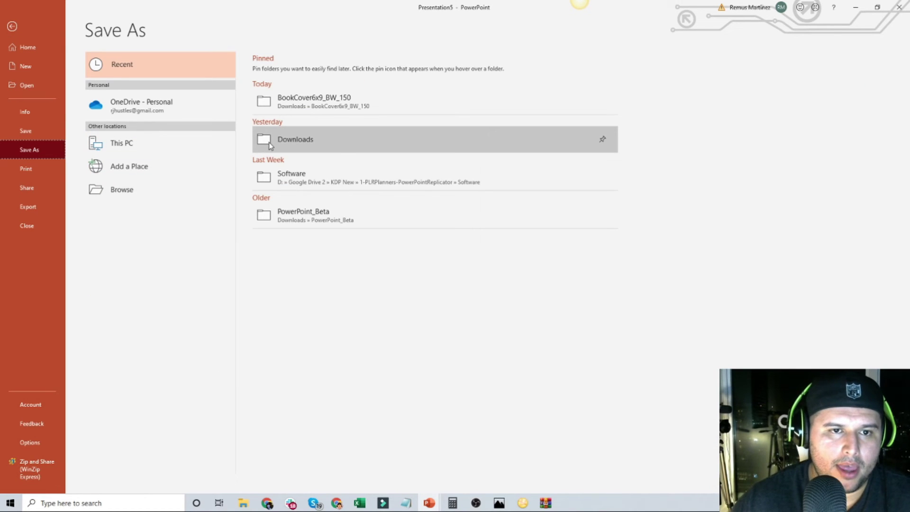
click(353, 105)
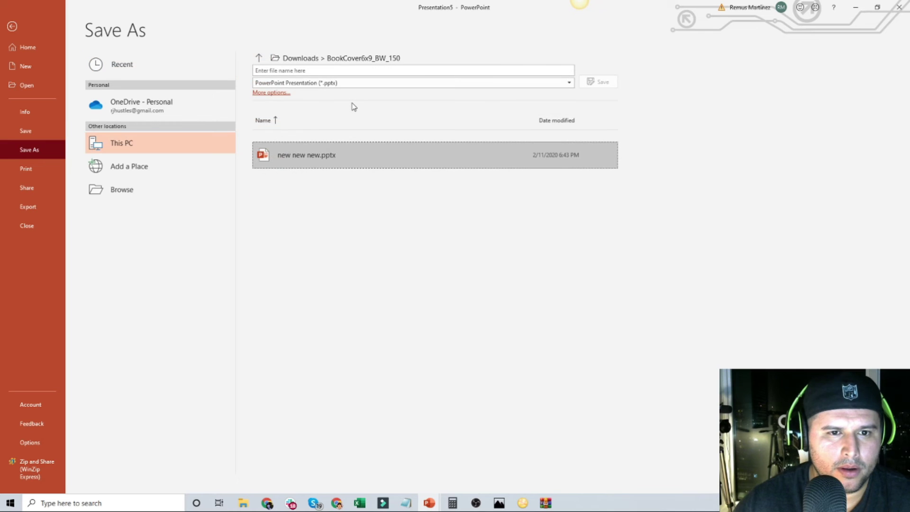
click(349, 83)
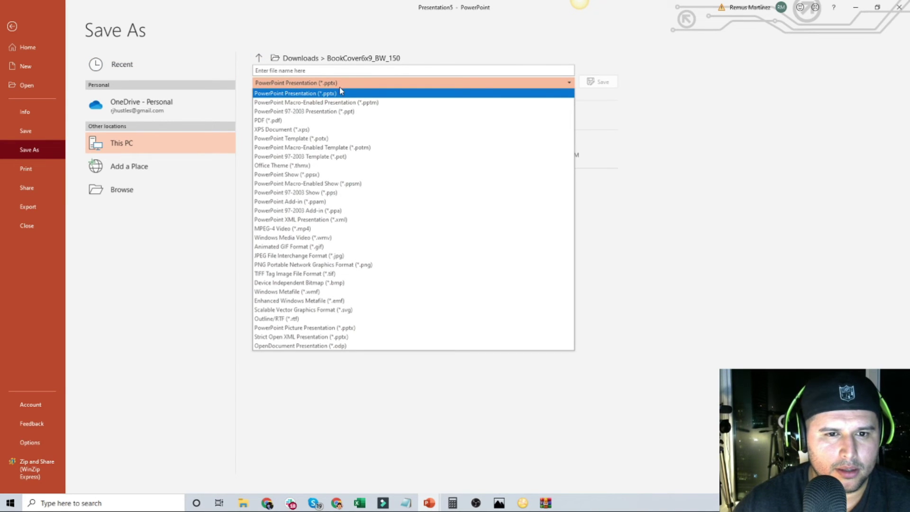
click(310, 120)
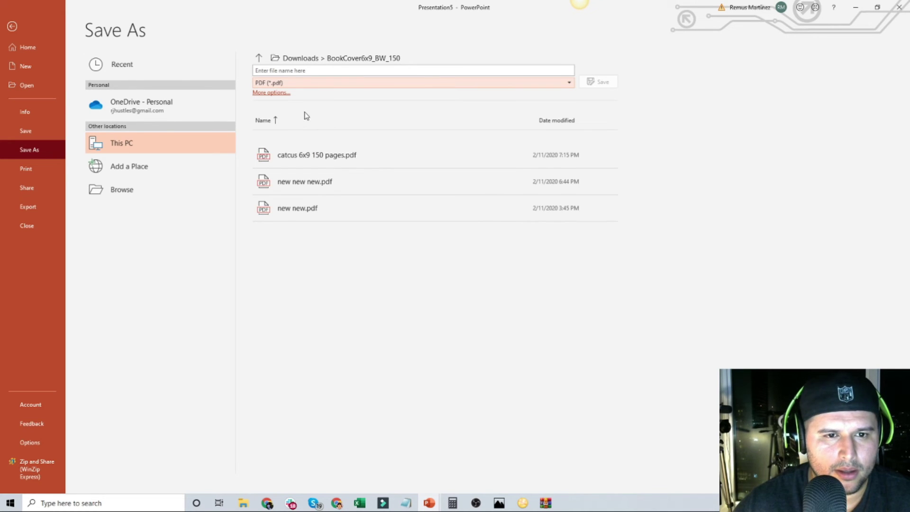
click(299, 69)
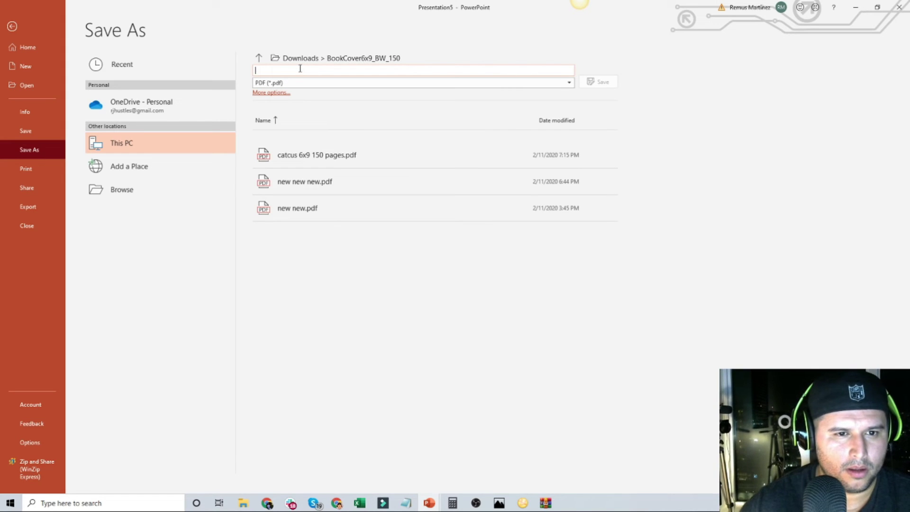
click(313, 151)
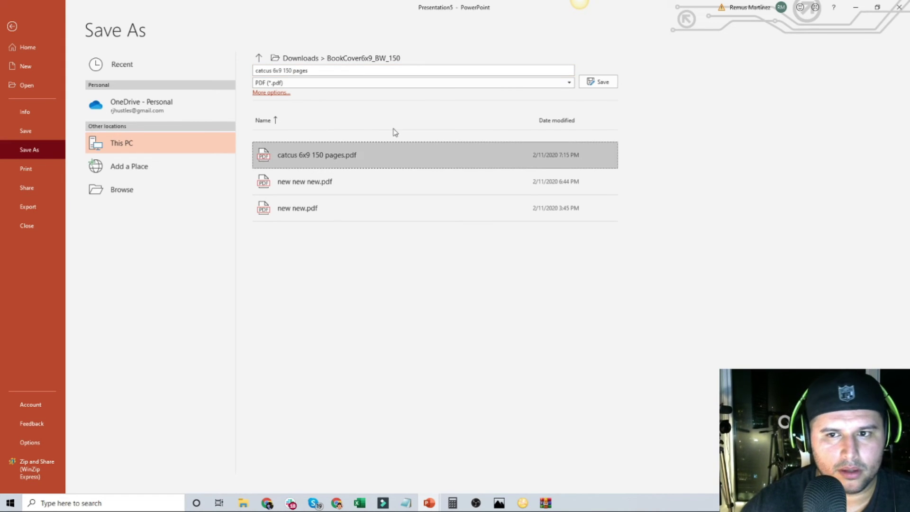
click(594, 82)
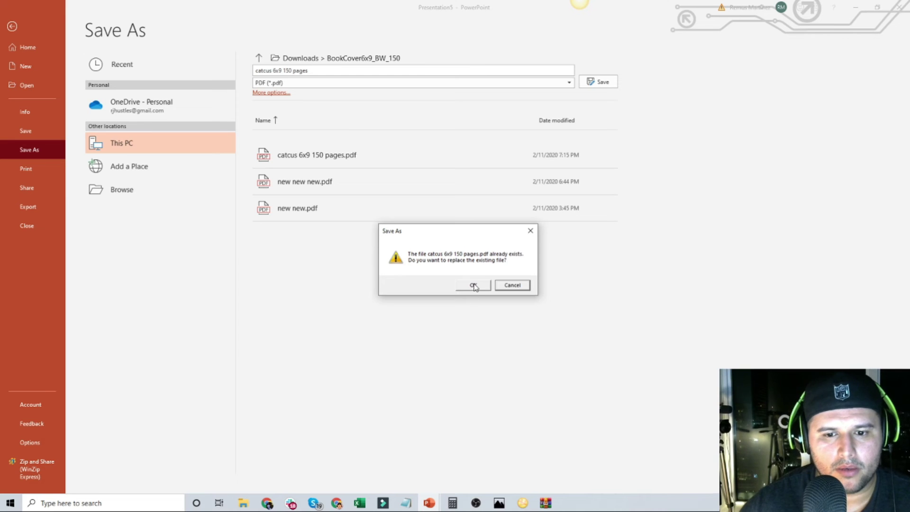
click(472, 285)
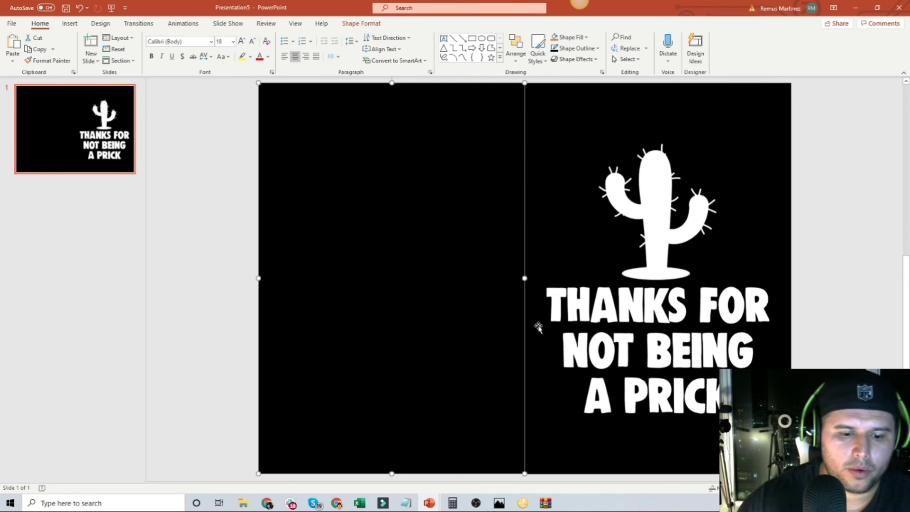
Switch to the KDP Edit Title Content page in Chrome and upload "catcus 6x9 150 pages.pdf" from BookCover6x9_BW_150 as the book cover
click(268, 503)
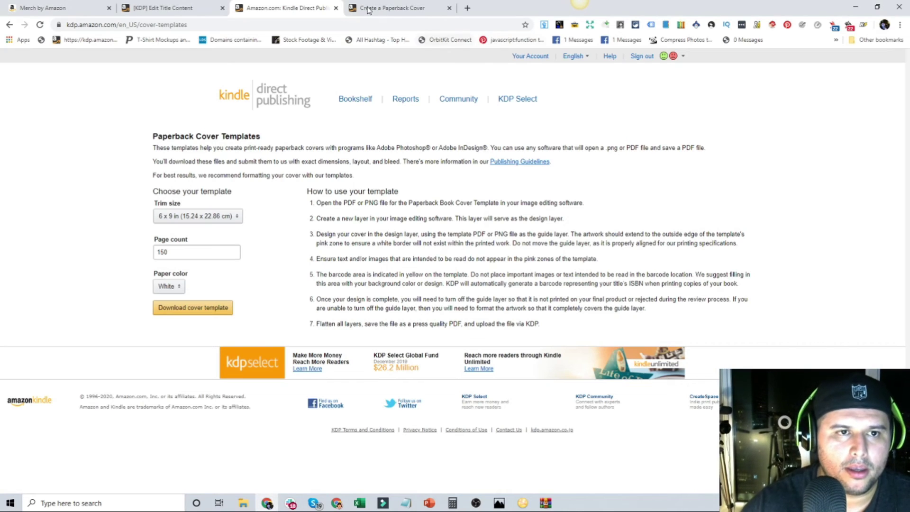
click(197, 3)
scroll(309, 128, down, 2)
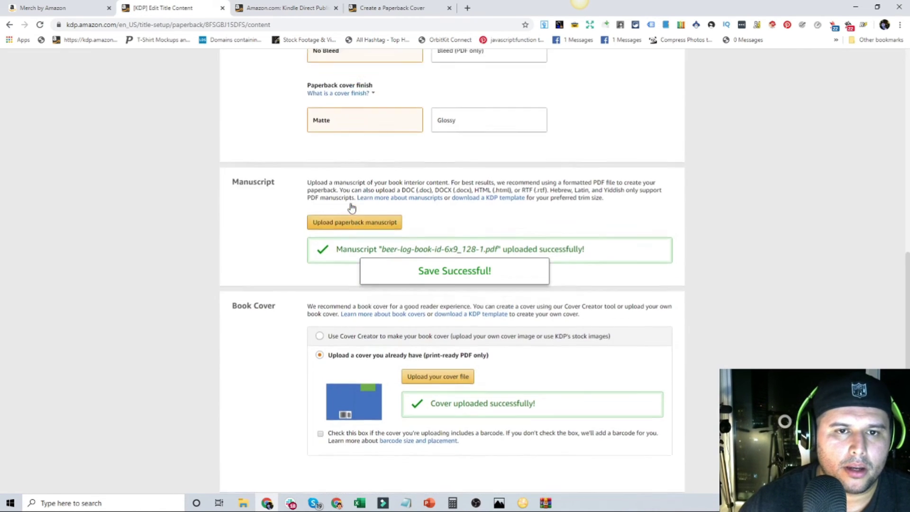
scroll(347, 207, up, 3)
scroll(347, 207, up, 1)
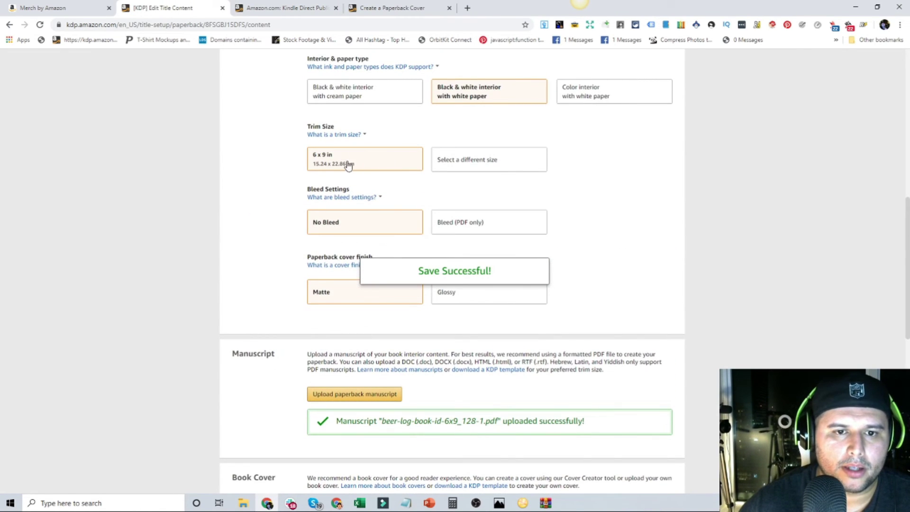
scroll(467, 148, down, 5)
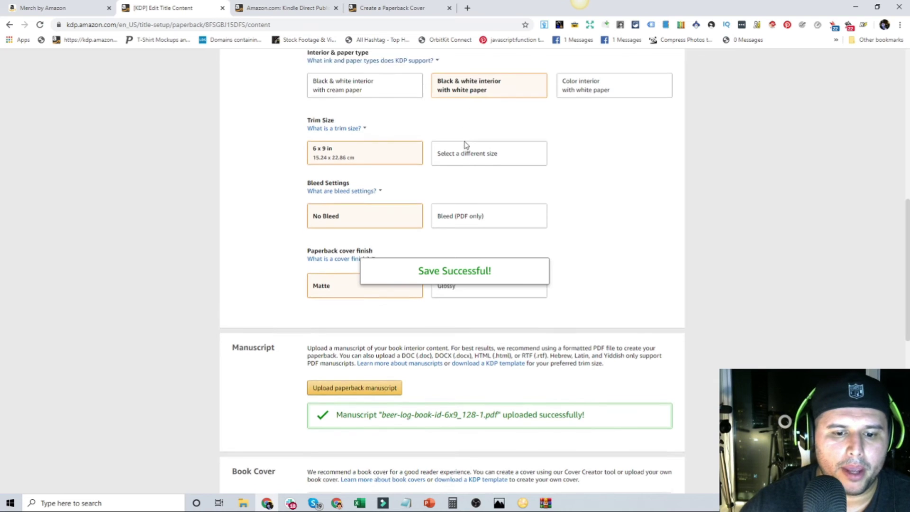
scroll(467, 145, down, 4)
scroll(463, 146, up, 2)
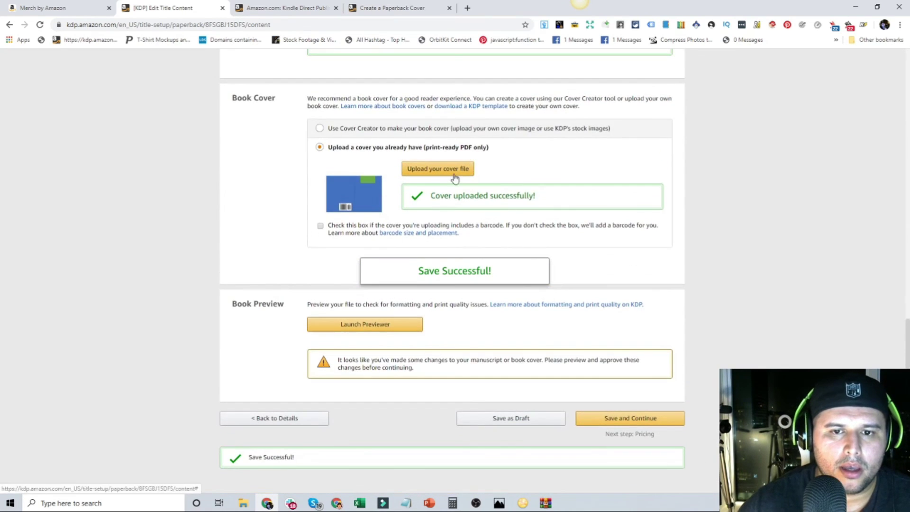
click(433, 171)
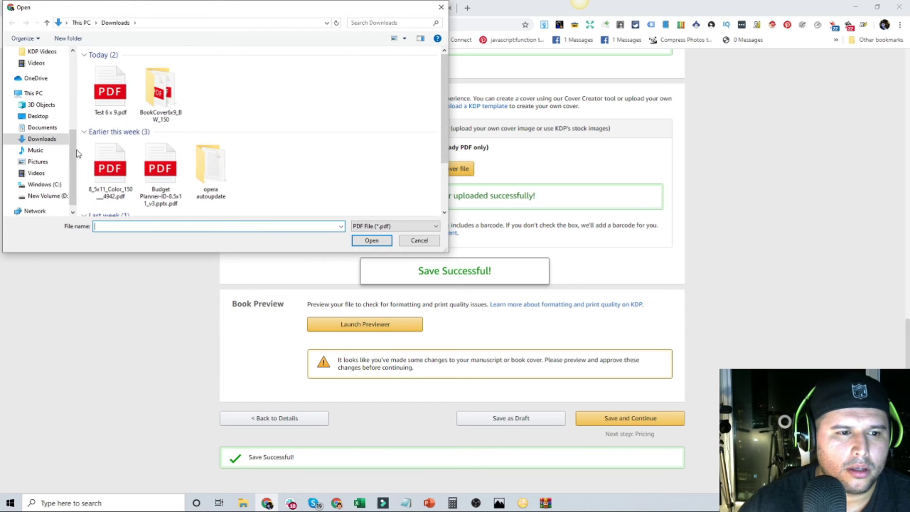
double_click(160, 93)
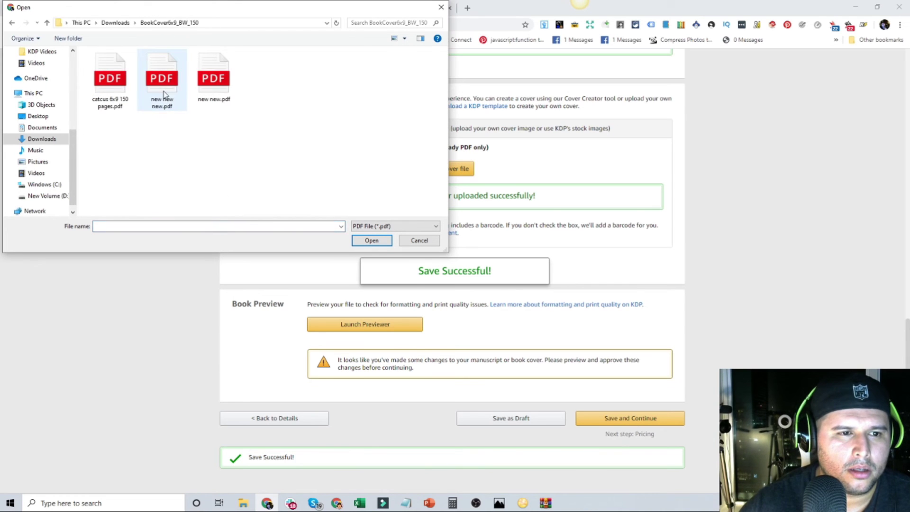
click(127, 91)
double_click(127, 91)
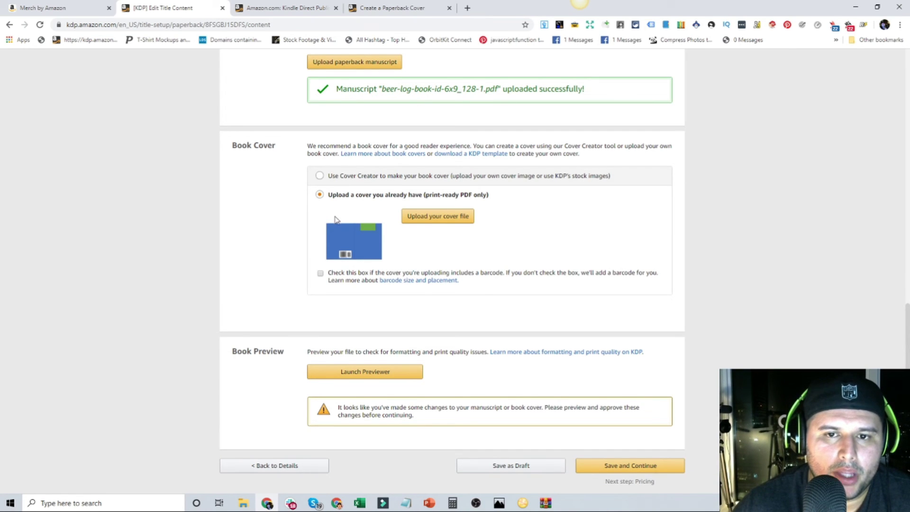
Launch the Print Previewer for the paperback with the newly uploaded cover
scroll(335, 220, down, 2)
scroll(377, 260, up, 6)
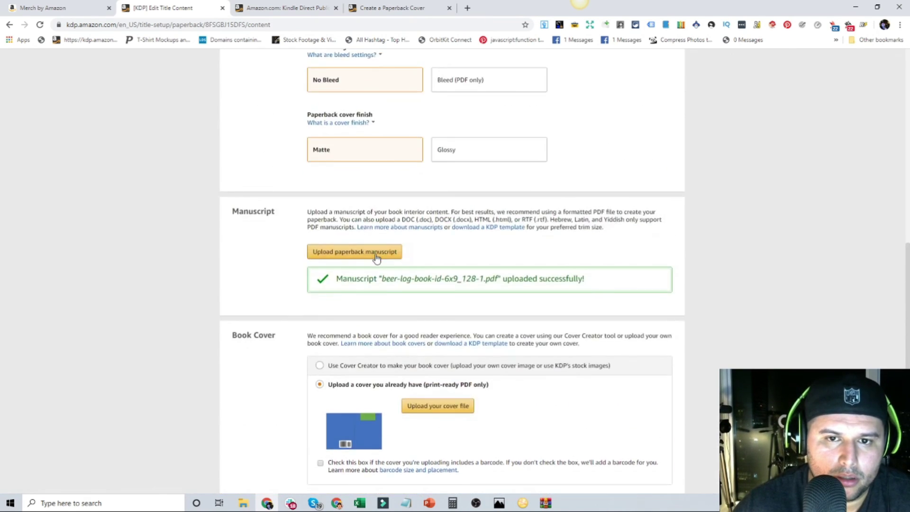
scroll(377, 255, down, 5)
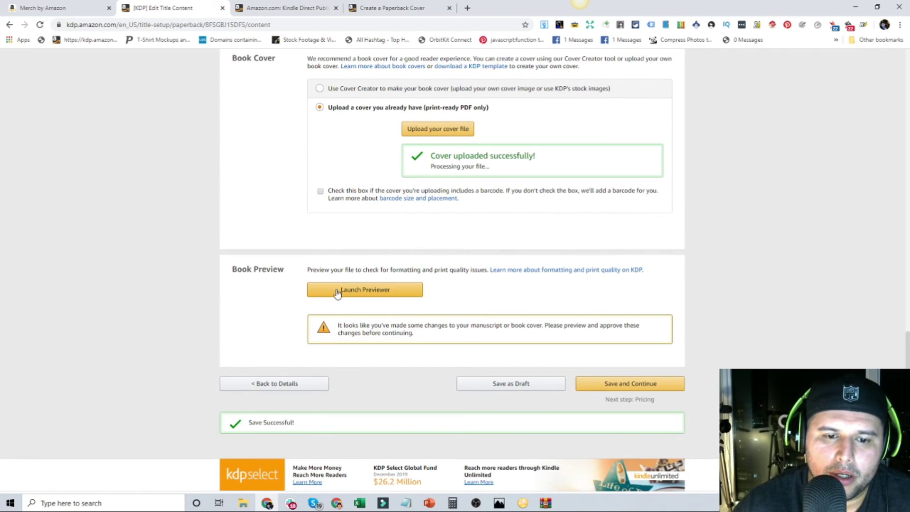
click(368, 293)
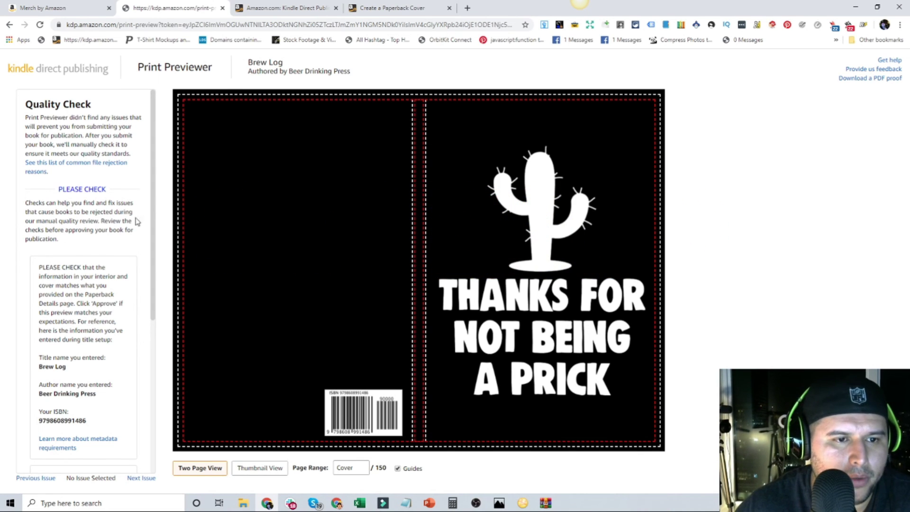
Examine the back cover's edge against the bleed and margin guides at close range, and return to the full cover view
click(225, 229)
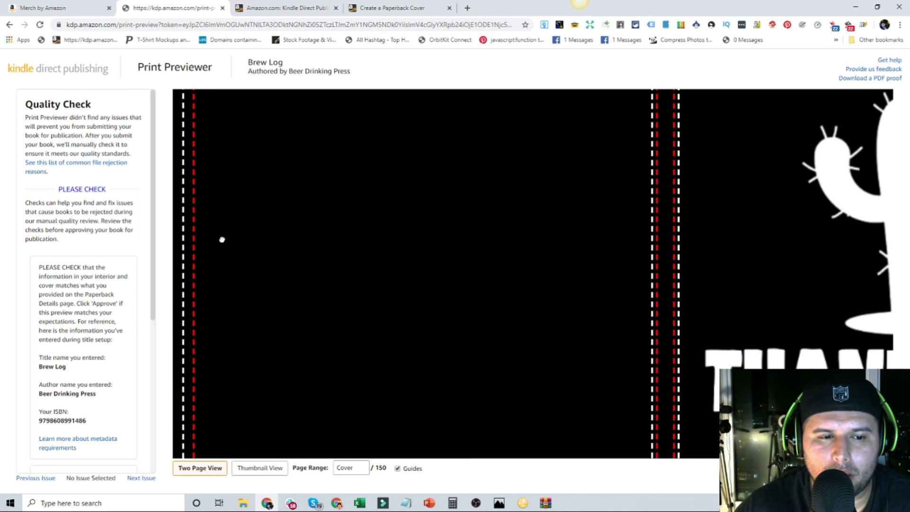
drag(226, 239, 248, 231)
click(173, 227)
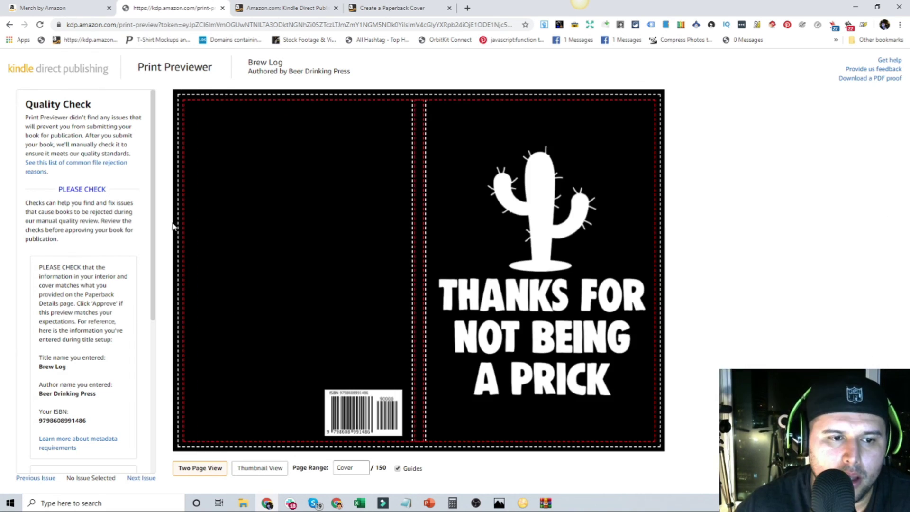
mouse_move(184, 224)
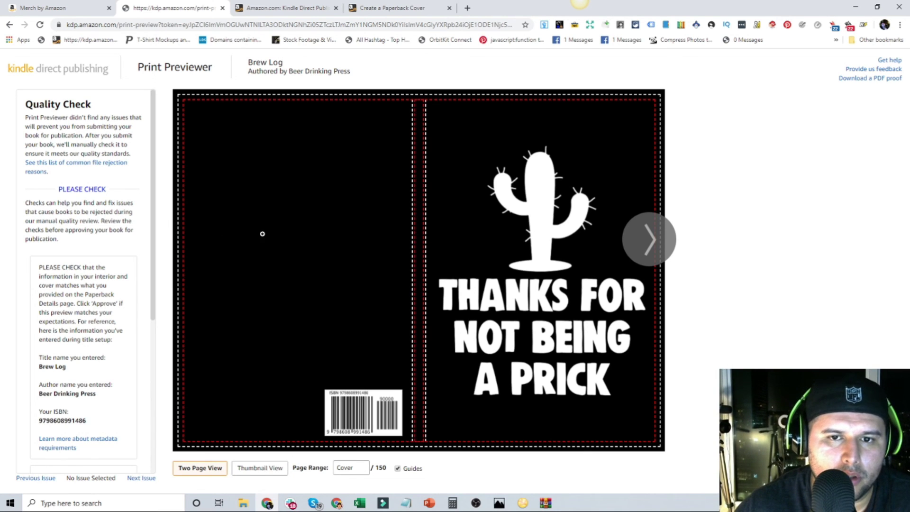